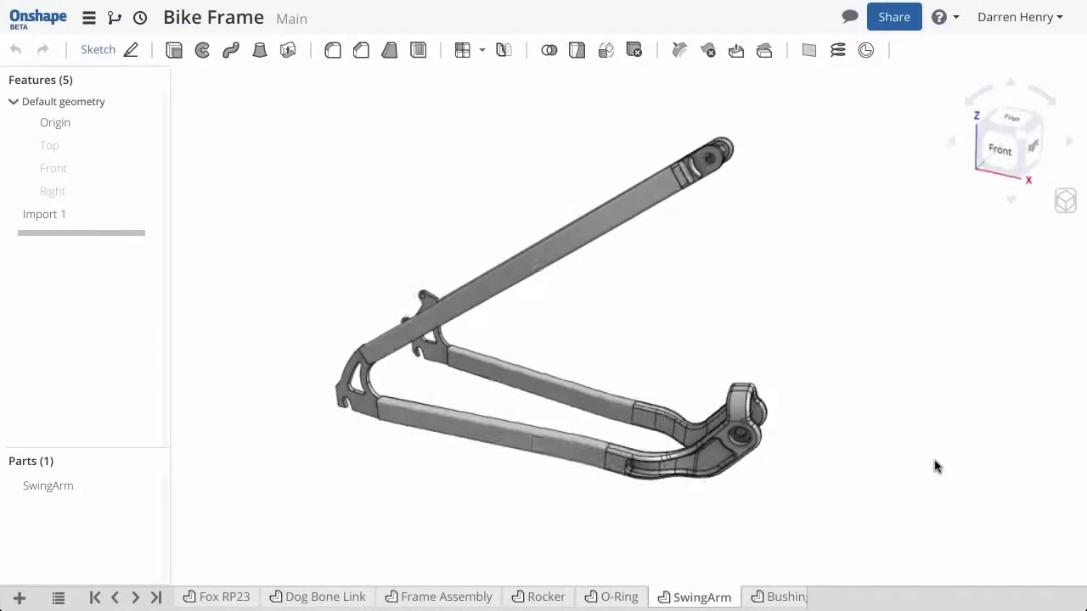
Browse the O-Ring, Rocker and Fox RP23 part studios, rolling Fox RP23 to Fillet 1
click(613, 598)
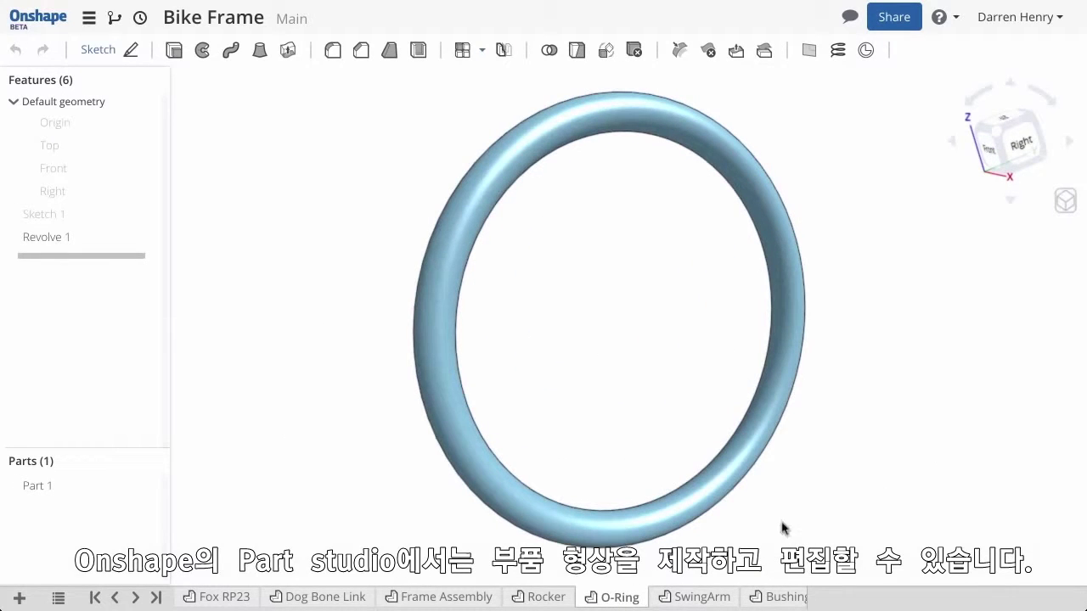
click(560, 599)
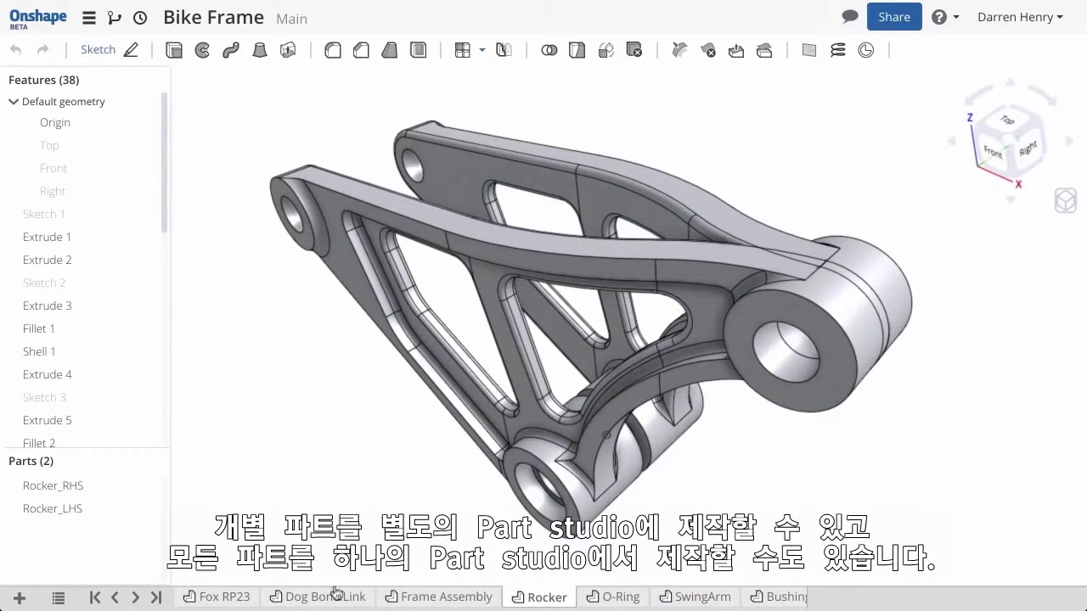
click(222, 597)
drag(111, 237, 127, 301)
click(144, 215)
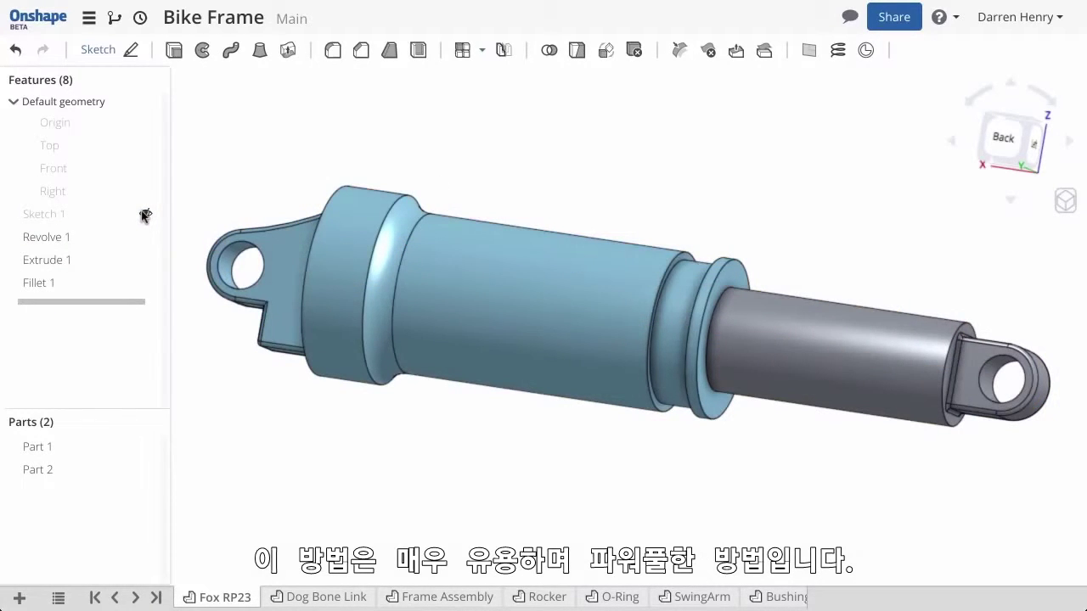
Briefly hide and reshow Part 2 and Part 1, then swing the clamp's lower short arm
click(146, 469)
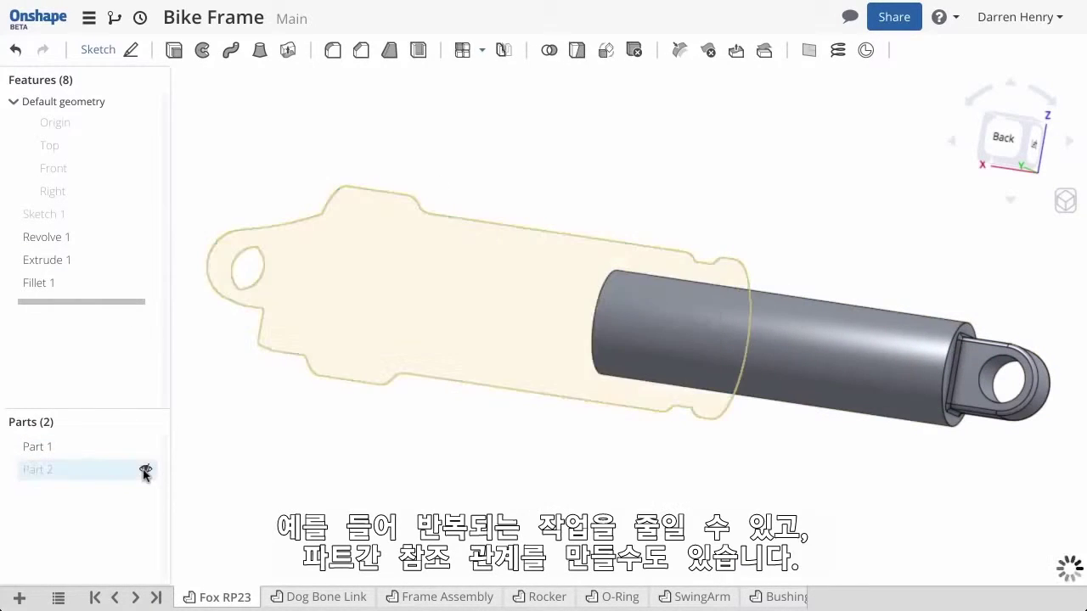
click(145, 470)
click(145, 446)
click(145, 446)
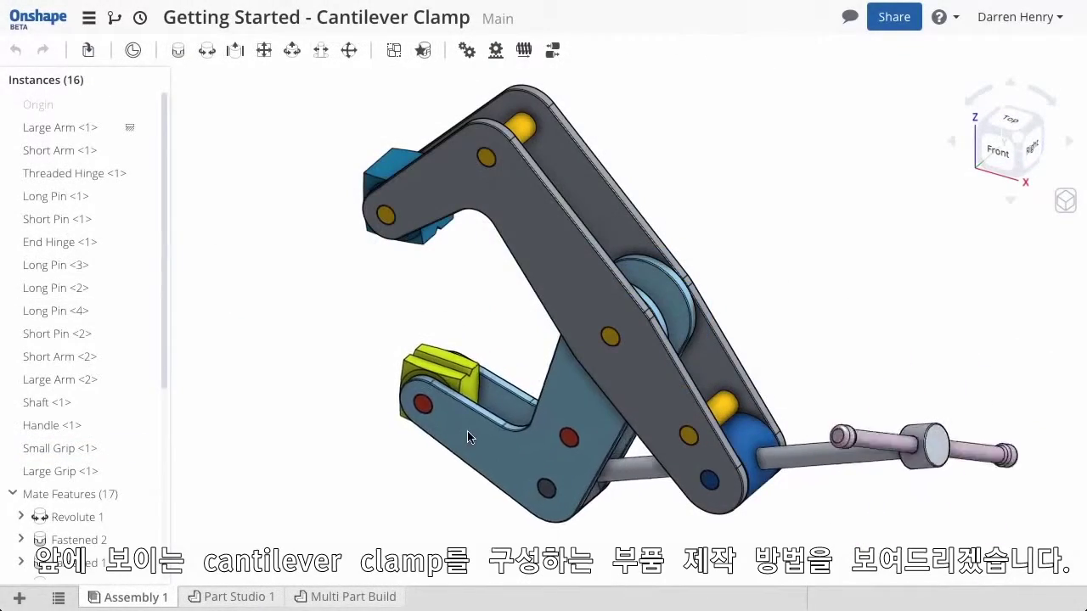
drag(468, 433, 479, 376)
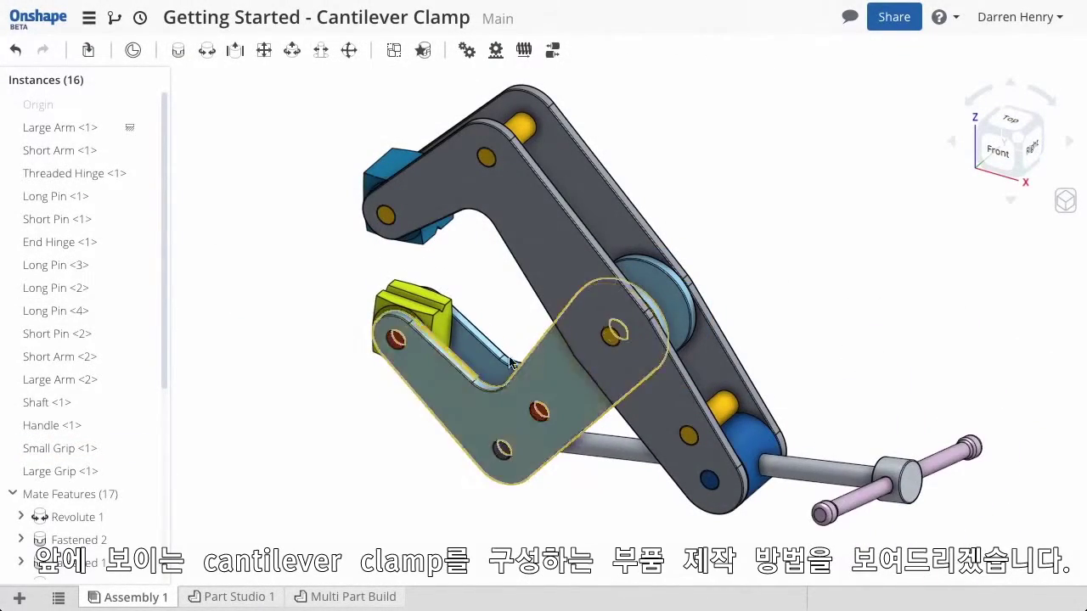
In Part Studio 1, show the Large Grip and Small Grip parts
right_drag(728, 221, 749, 143)
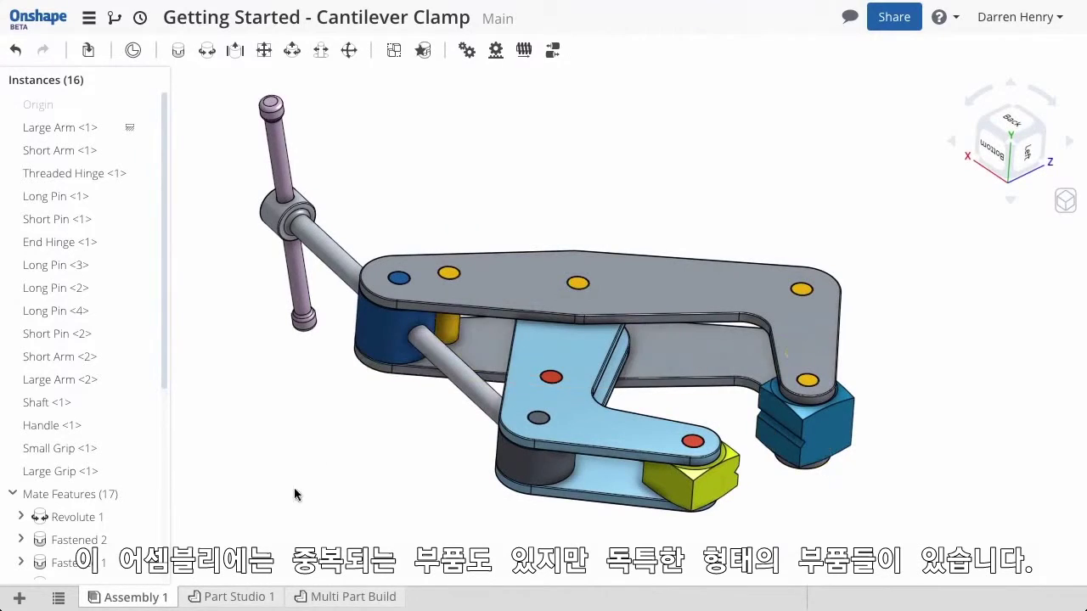
click(236, 598)
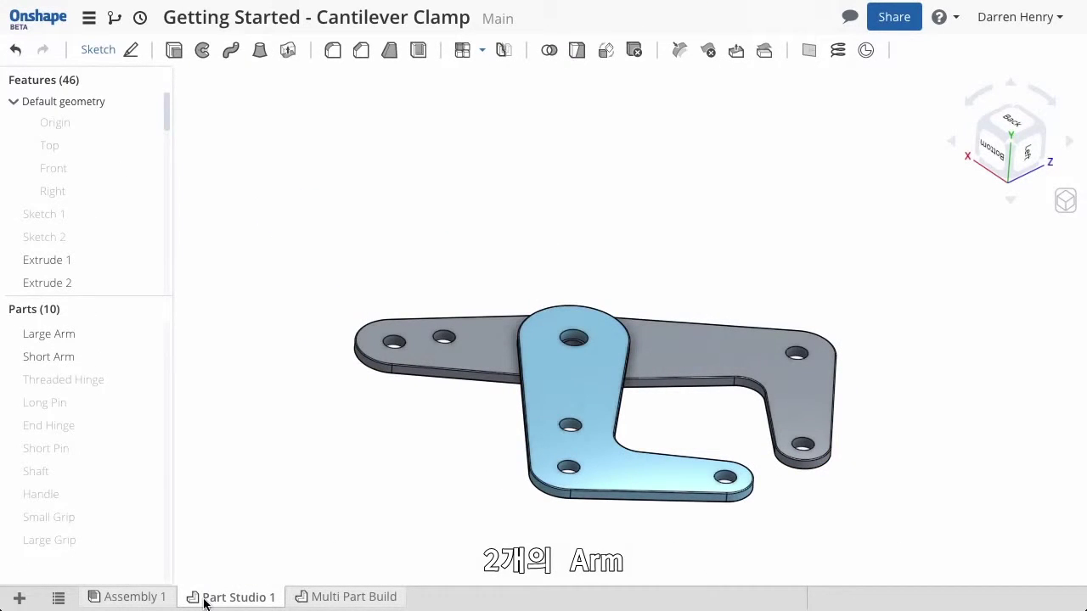
click(147, 541)
click(147, 518)
Show the hidden pins and hinges together, then the Shaft and Handle
click(139, 447)
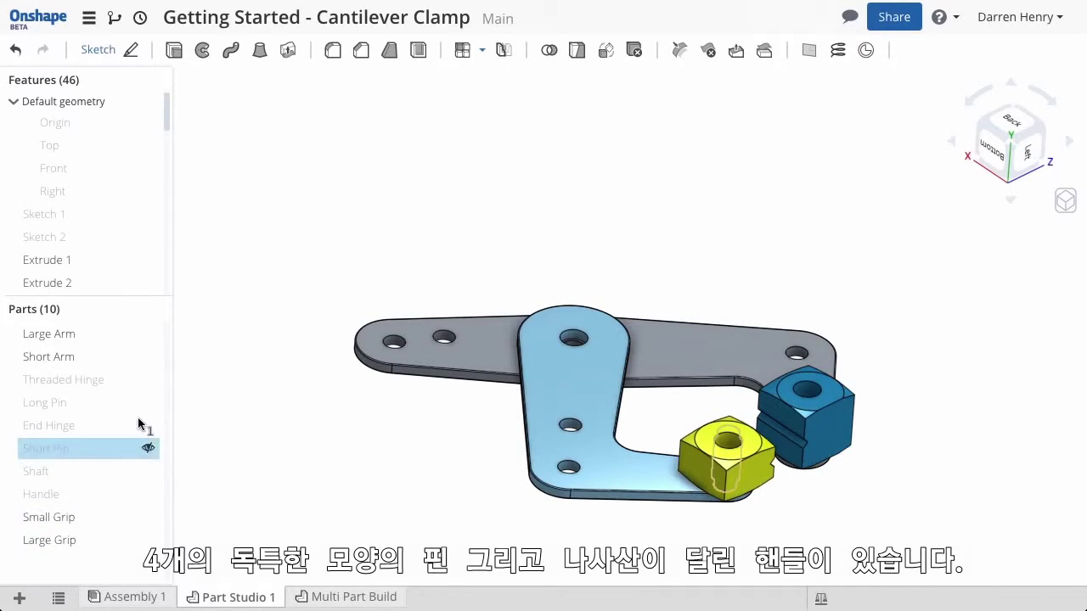
shift+click(145, 379)
right_click(140, 379)
click(160, 414)
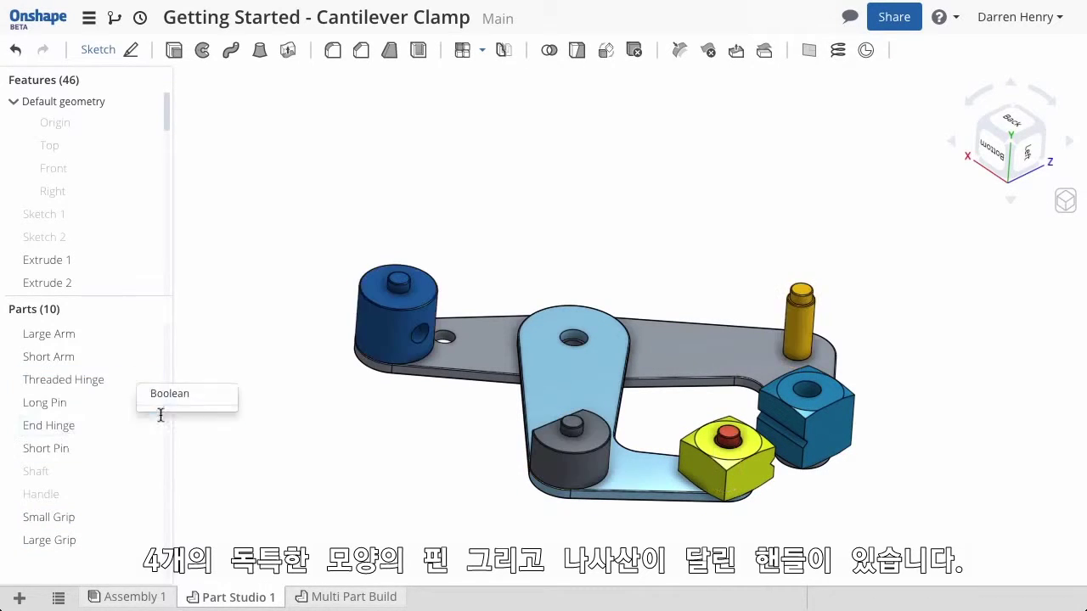
click(148, 472)
click(148, 494)
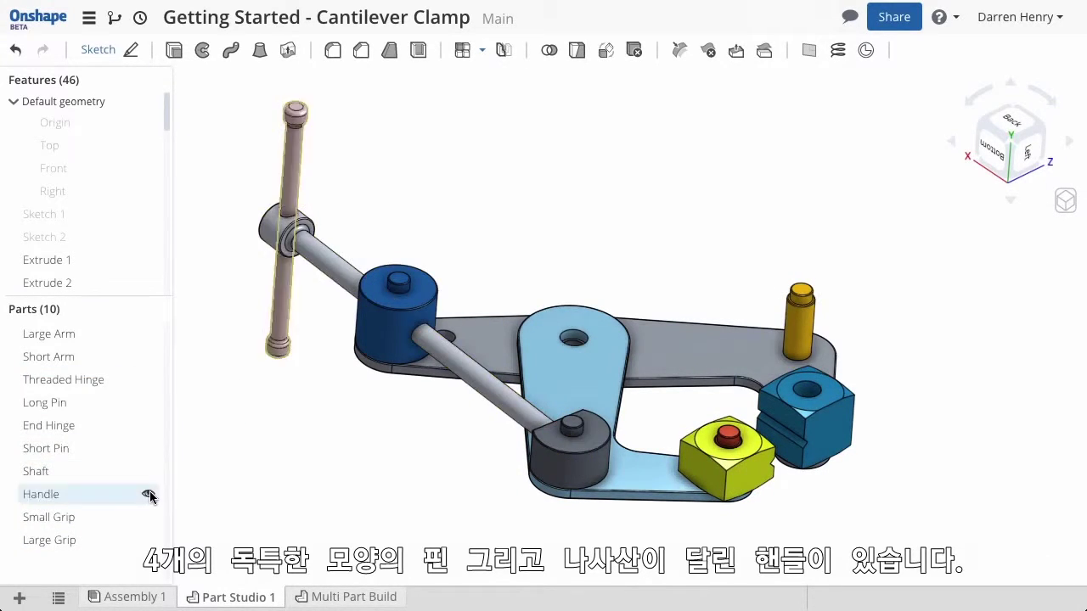
In Multi Part Build, hide the Mid Plane and start a 0.125 in extrude
click(340, 598)
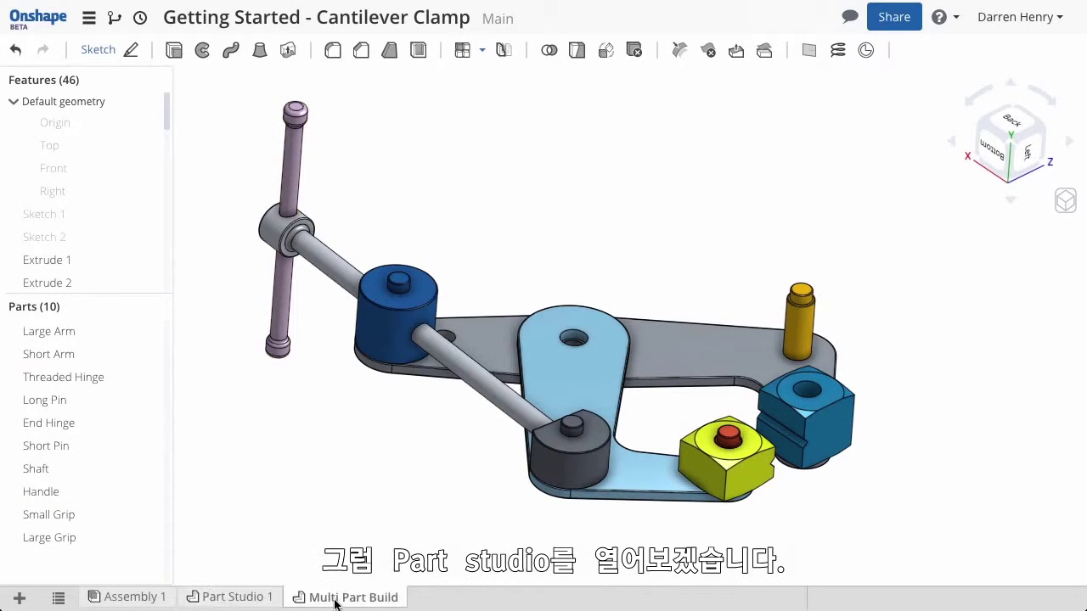
mouse_move(495, 316)
right_down()
mouse_move(498, 262)
mouse_move(493, 328)
right_up()
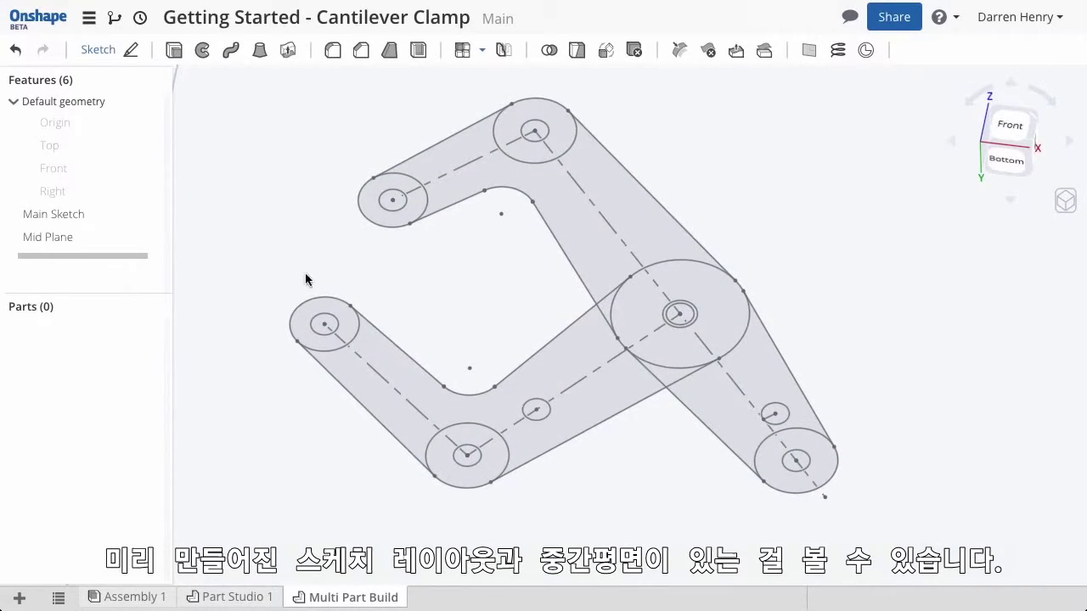
click(153, 237)
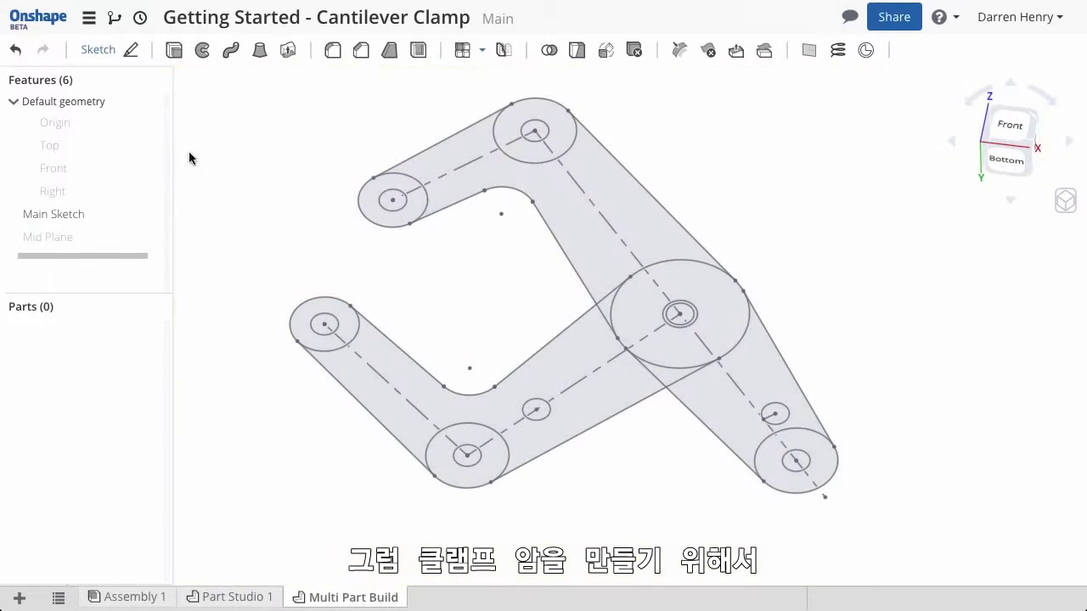
click(180, 52)
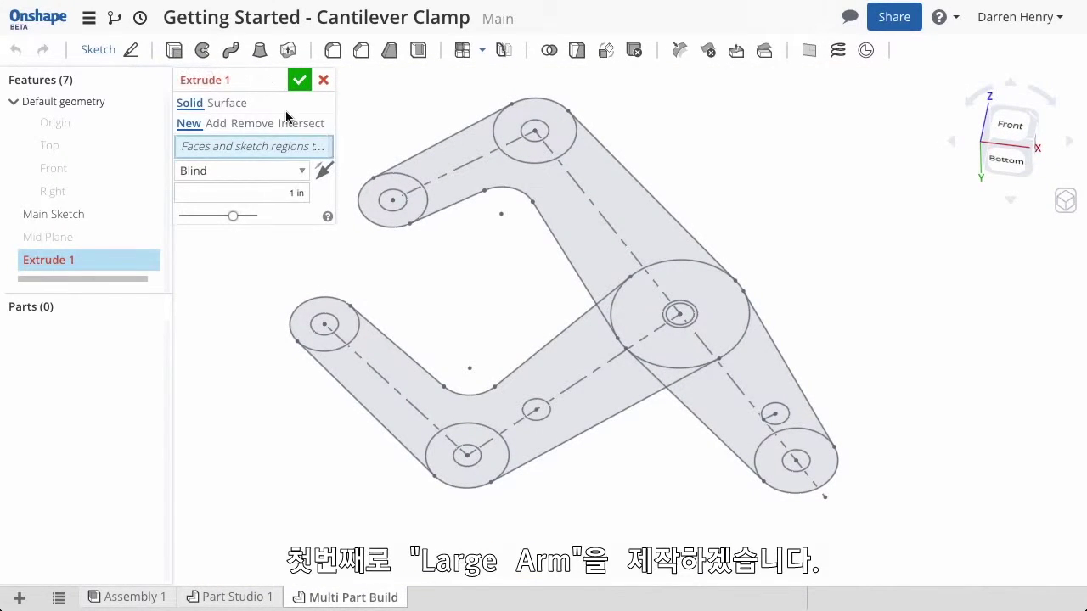
click(300, 193)
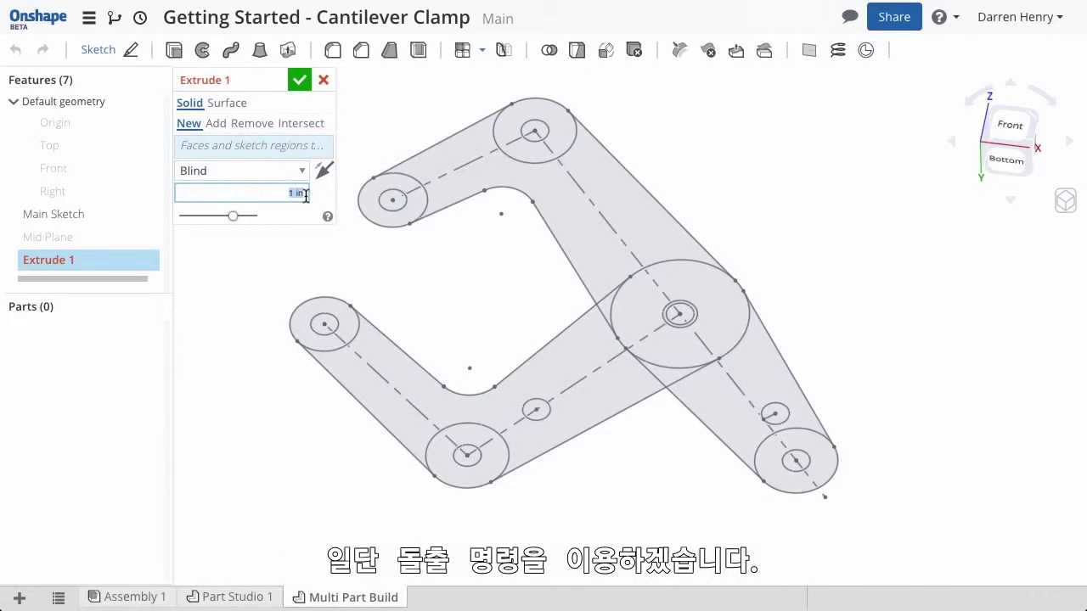
text(.125)
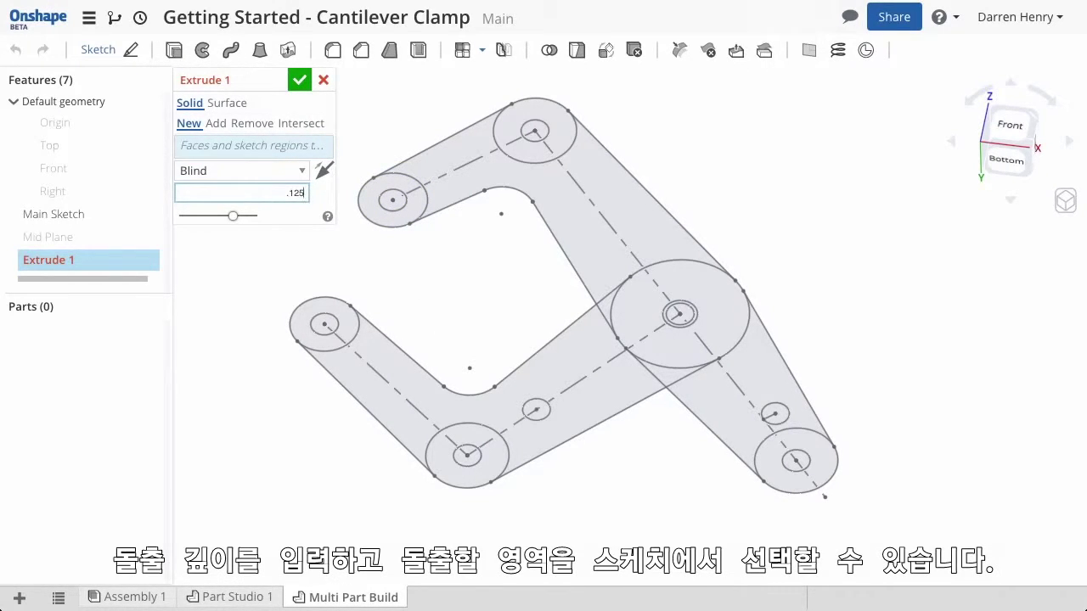
Extrude the Main Sketch except the left round end, bottom round end and lower-left arm
click(114, 216)
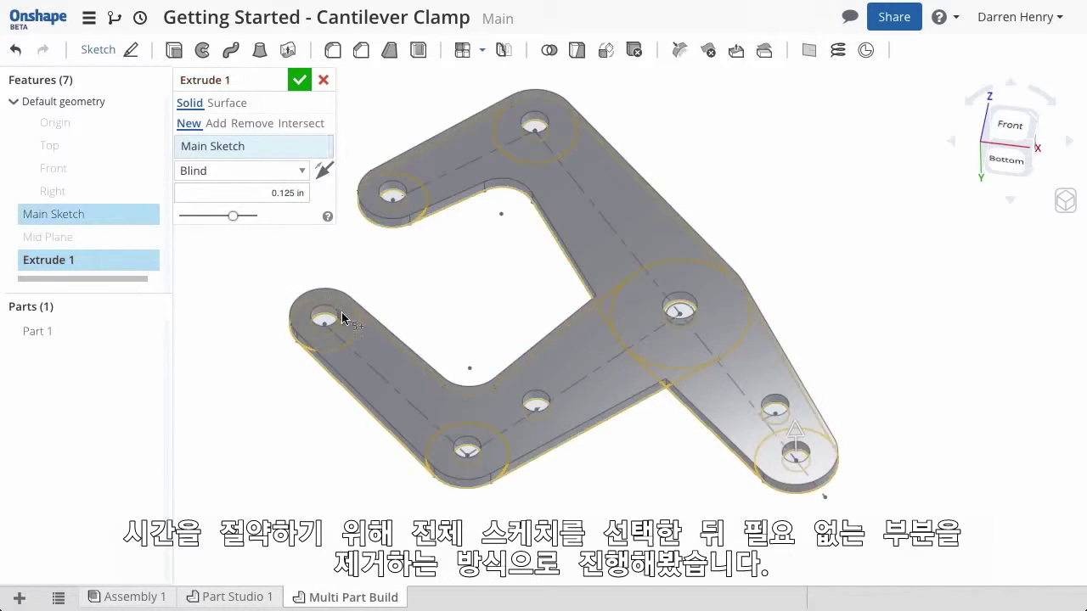
click(340, 316)
click(430, 440)
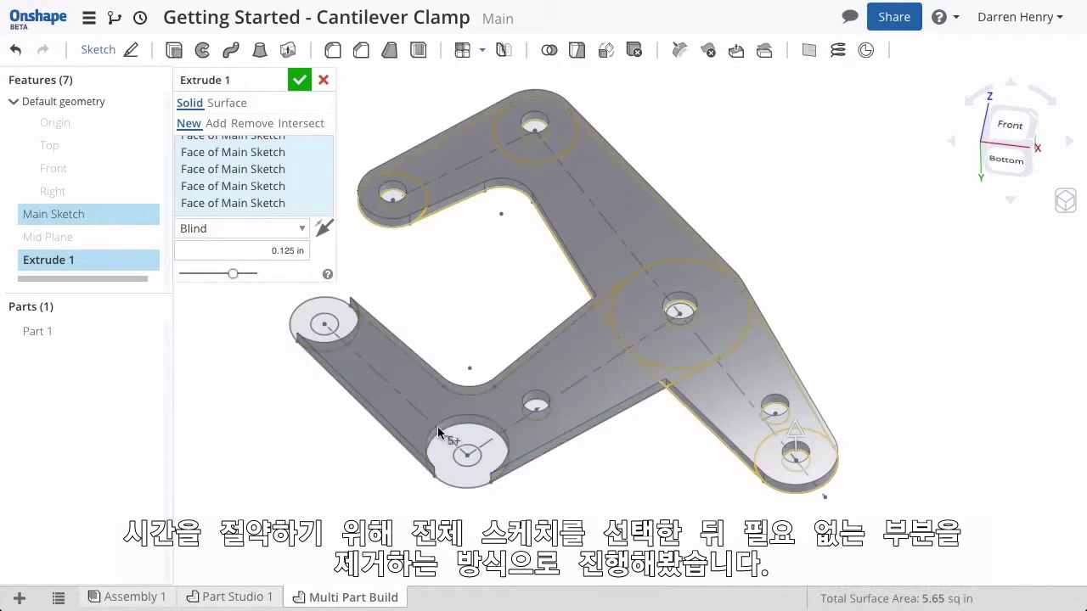
click(427, 429)
click(297, 79)
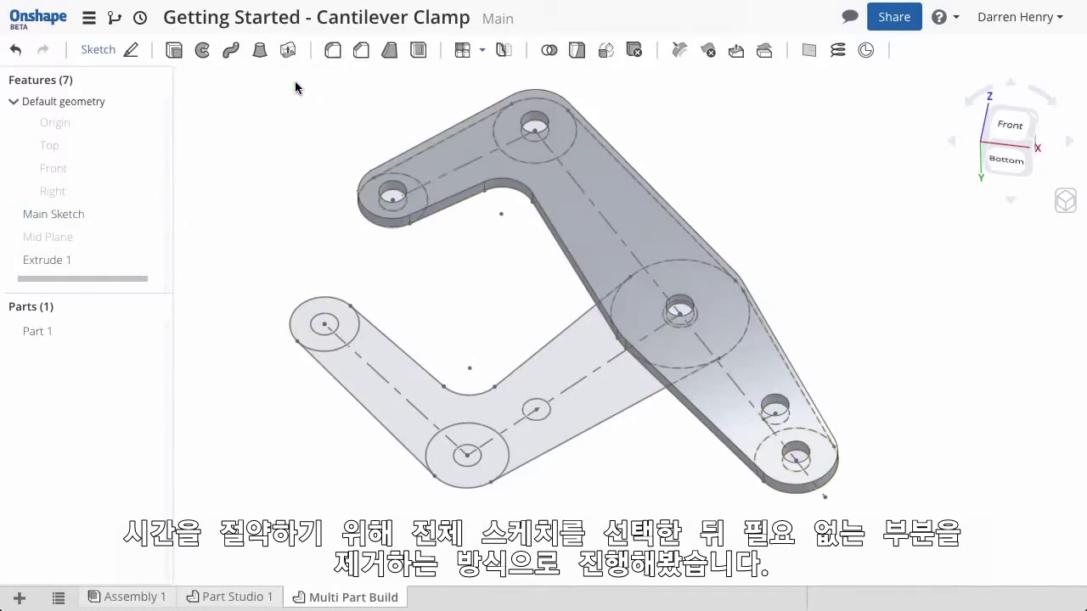
Rename Part 1 to Large Arm
right_click(73, 333)
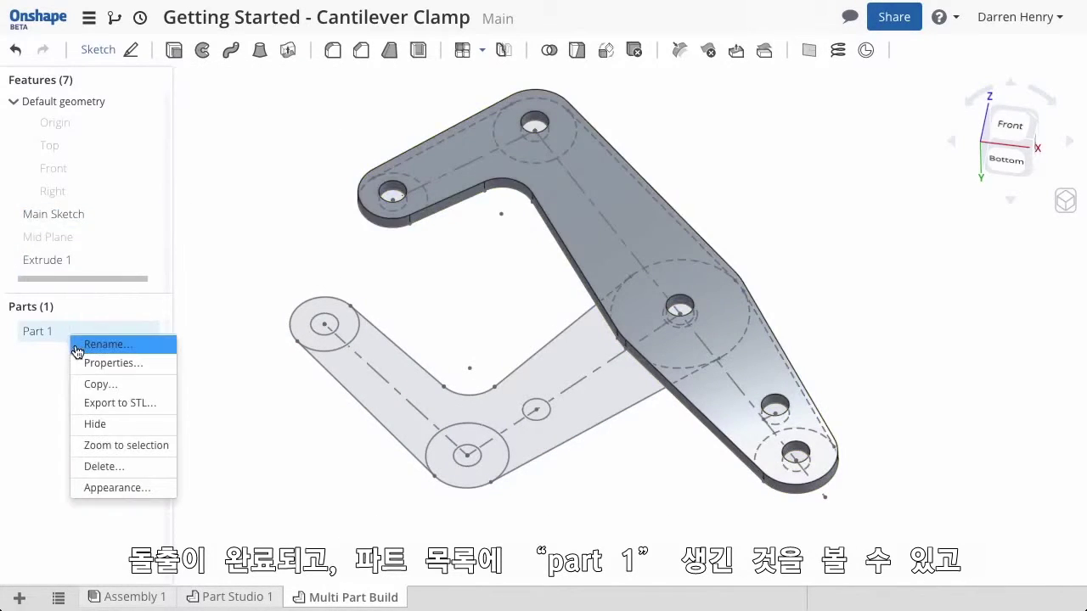
click(76, 348)
text(Large Arm)
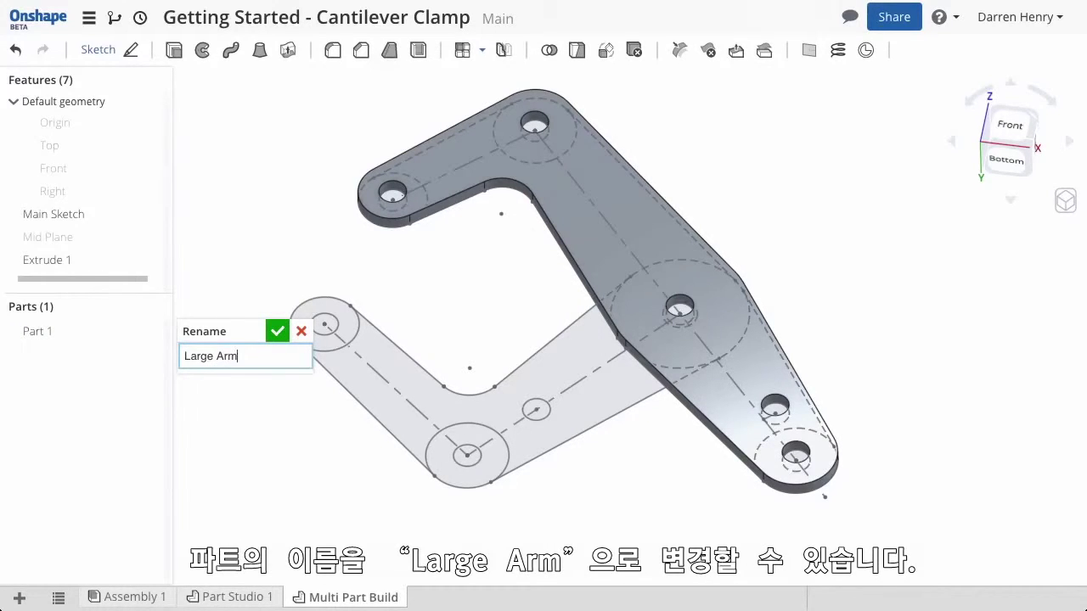
key(Return)
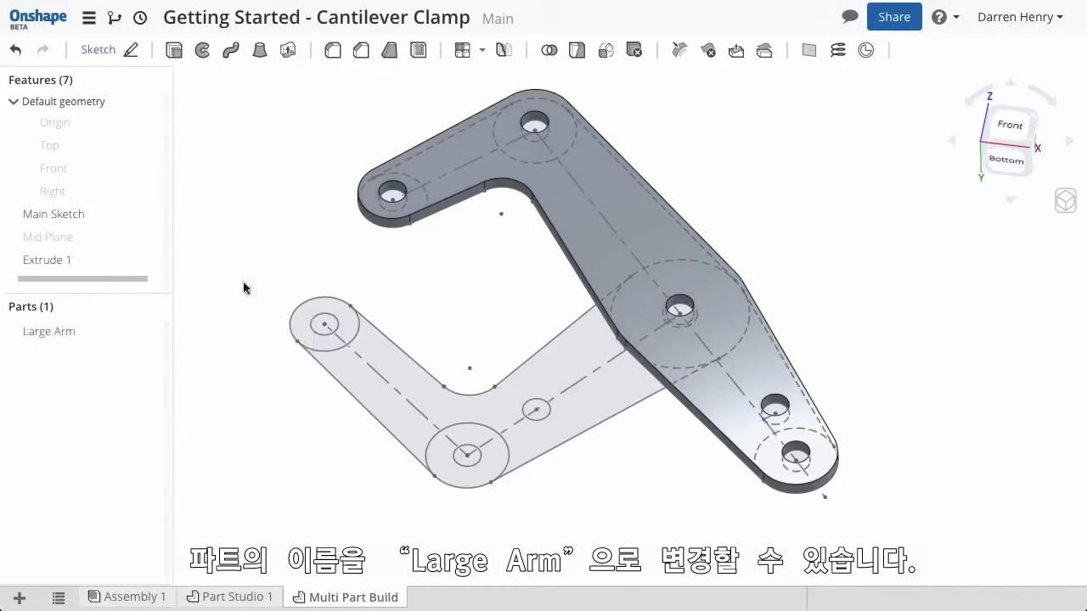
Start a second extrude using the top-left circle, lower arm and bottom circle faces
click(174, 52)
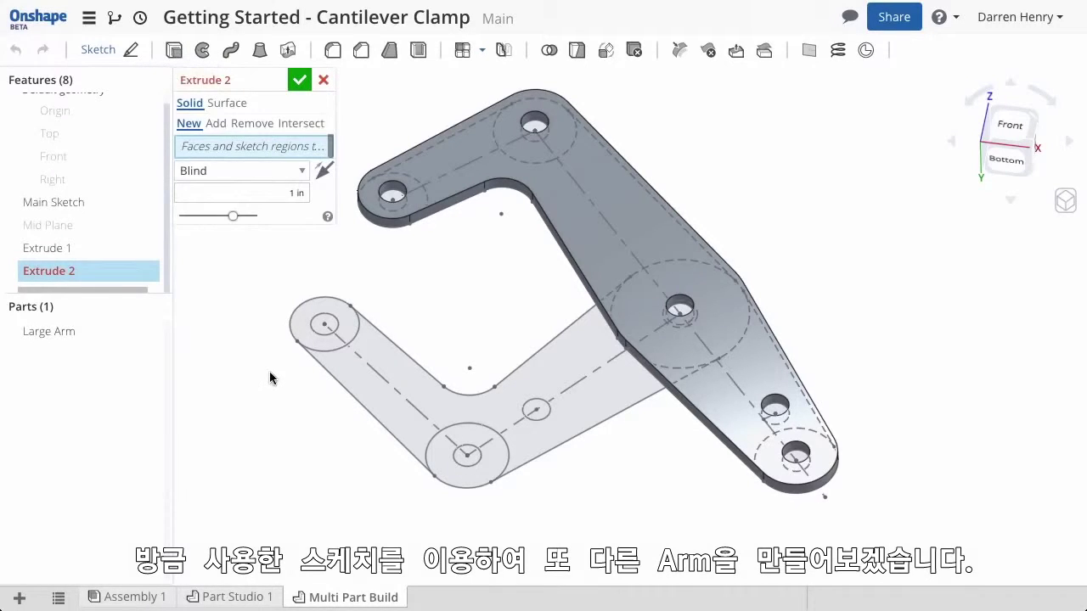
click(305, 192)
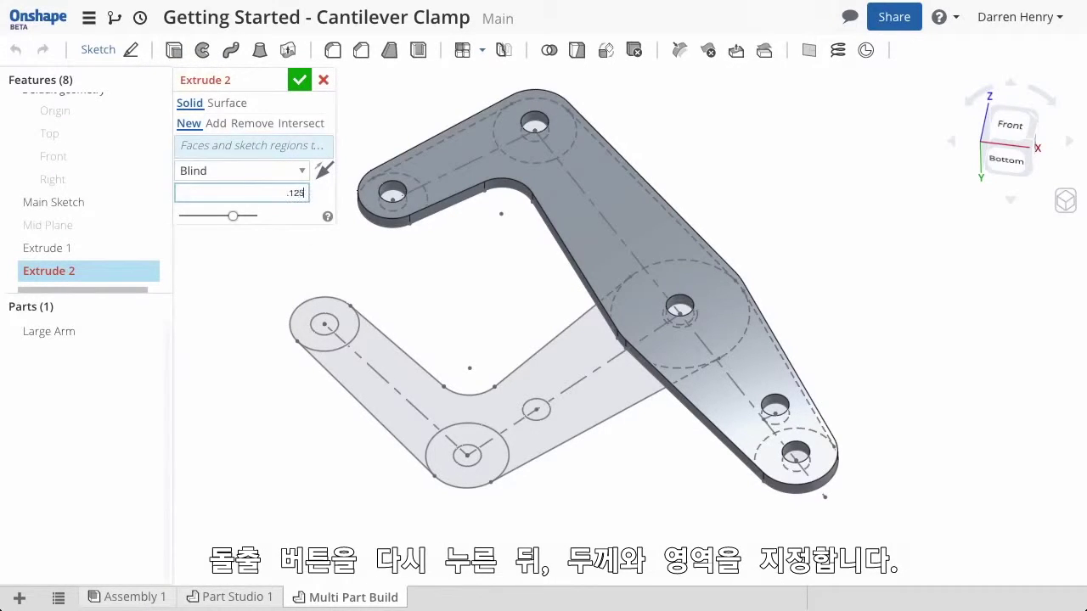
click(349, 317)
click(399, 356)
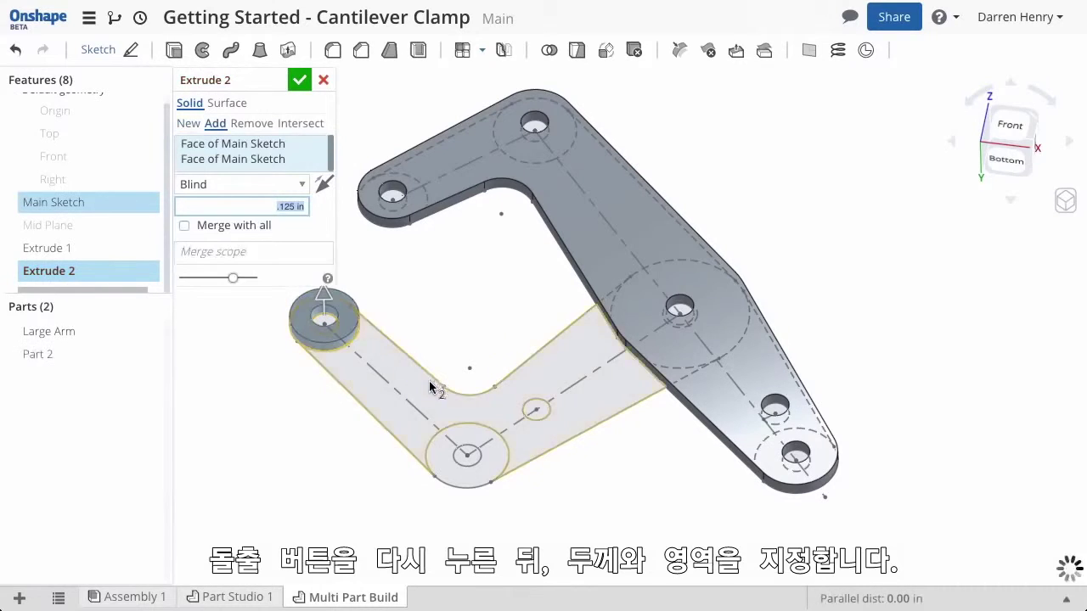
click(497, 459)
right_drag(538, 466, 709, 381)
Add the pivot circle and sliver faces, and create the extrude as a new part
click(671, 287)
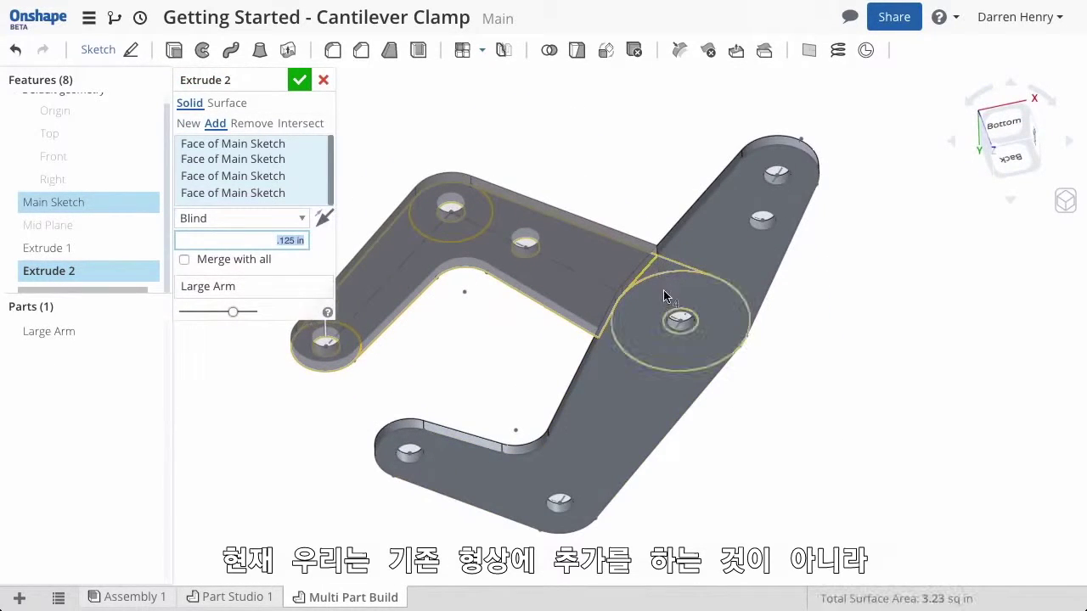
click(613, 336)
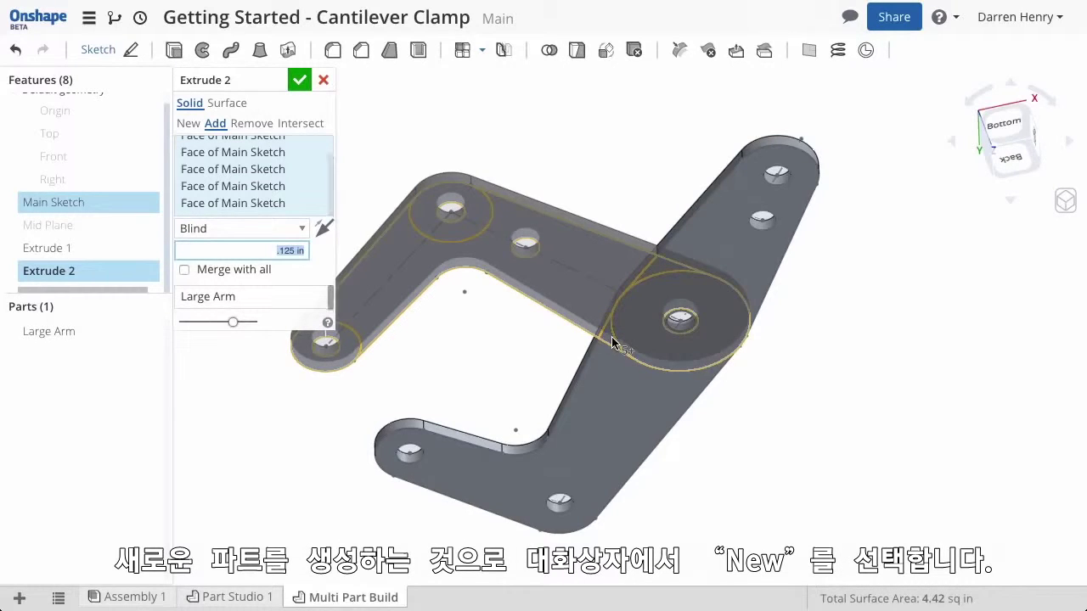
click(188, 124)
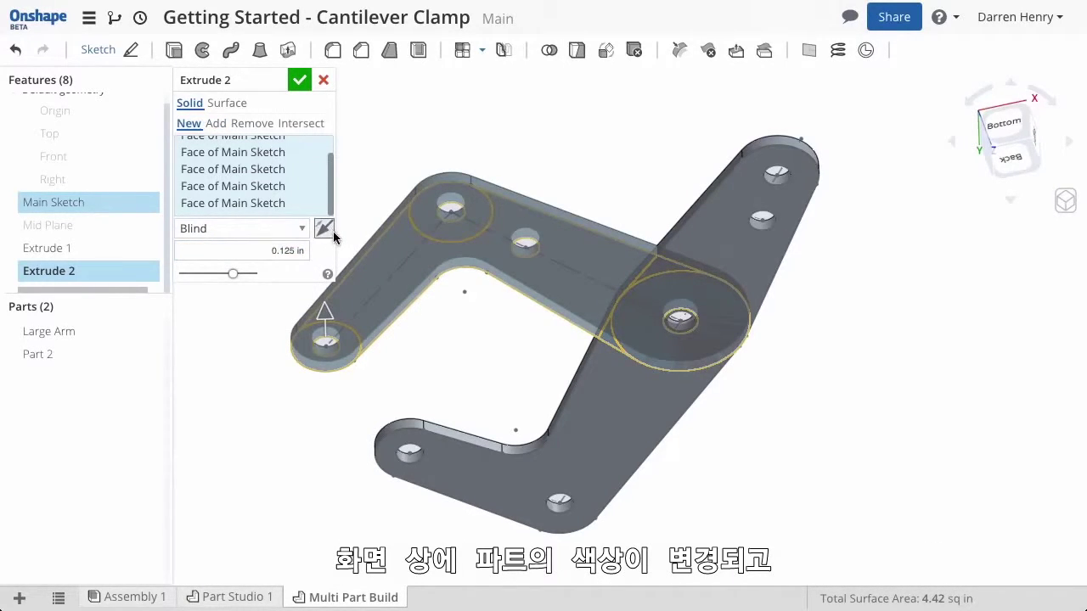
click(298, 80)
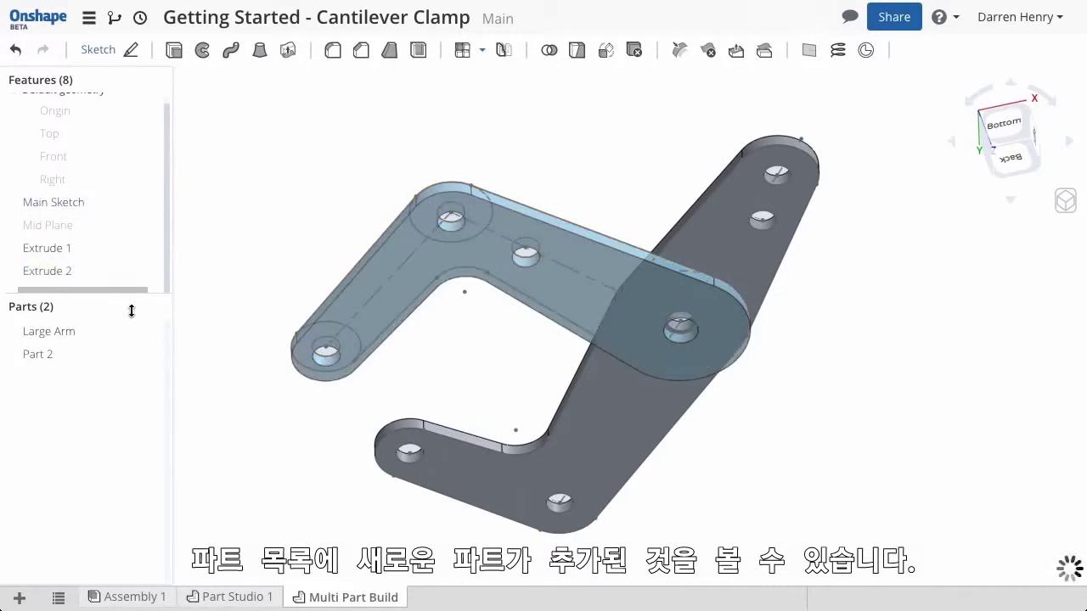
Rename Part 2 to Small Arm
right_click(102, 355)
click(141, 363)
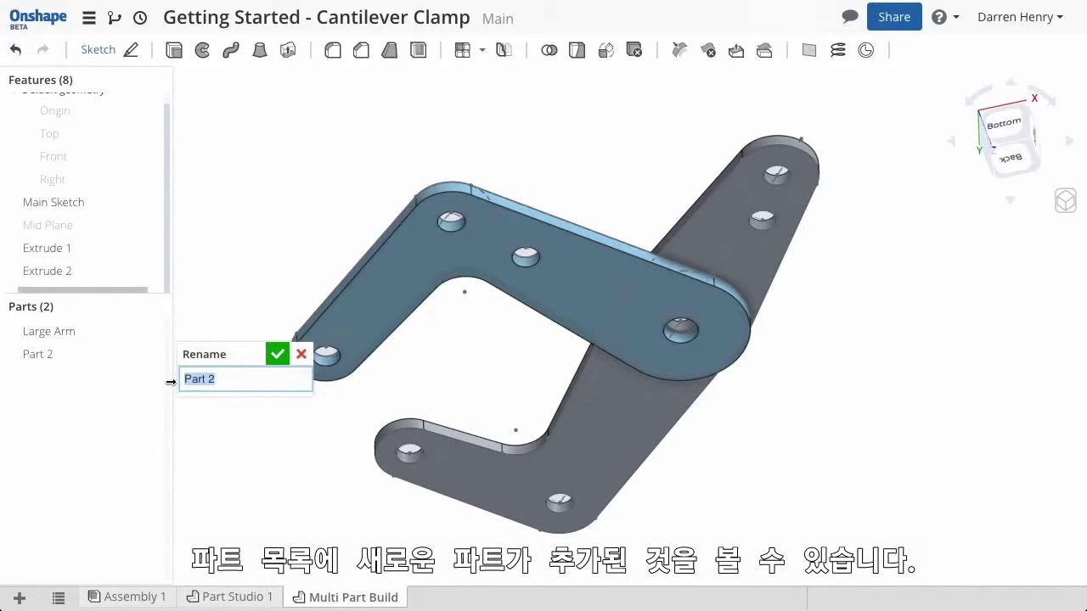
text(Small Arm)
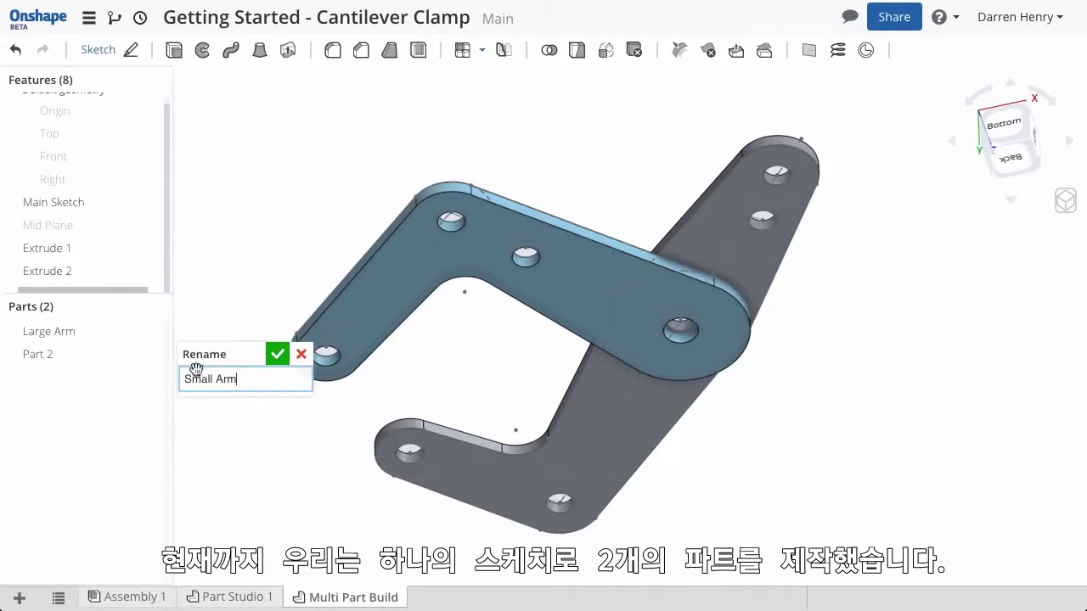
click(280, 356)
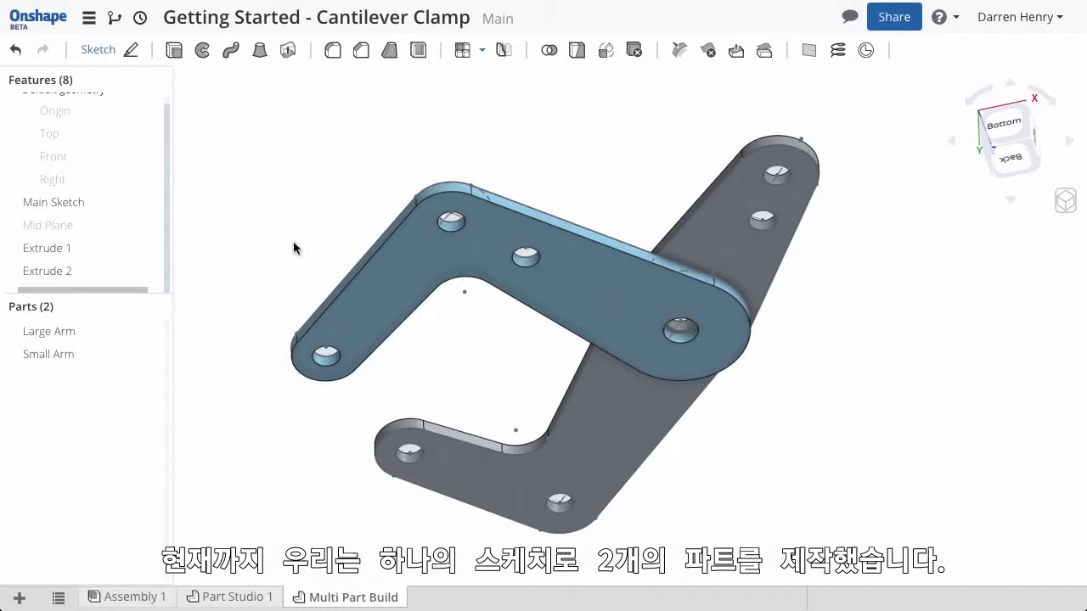
right_drag(463, 347, 558, 425)
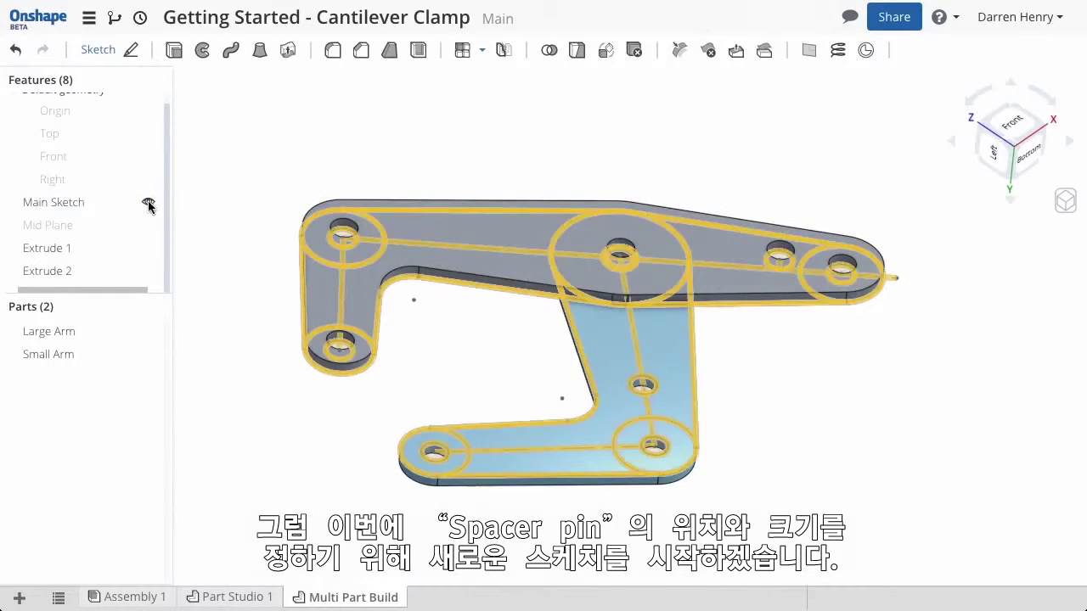
Sketch on the Large Arm's face a right-end circle and a small lower-left circle
right_click(468, 234)
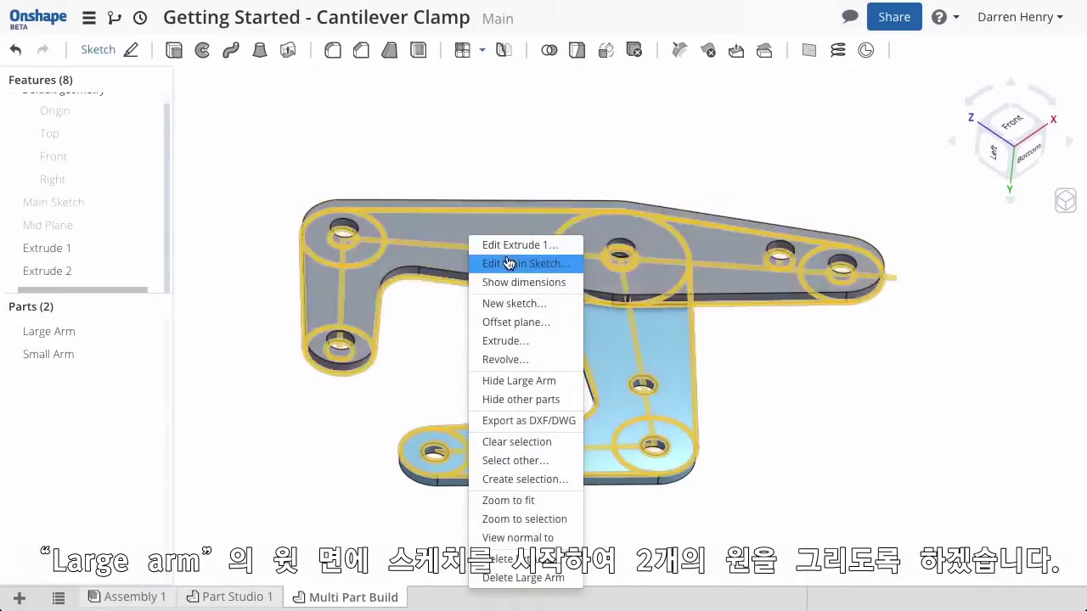
click(510, 303)
key(c)
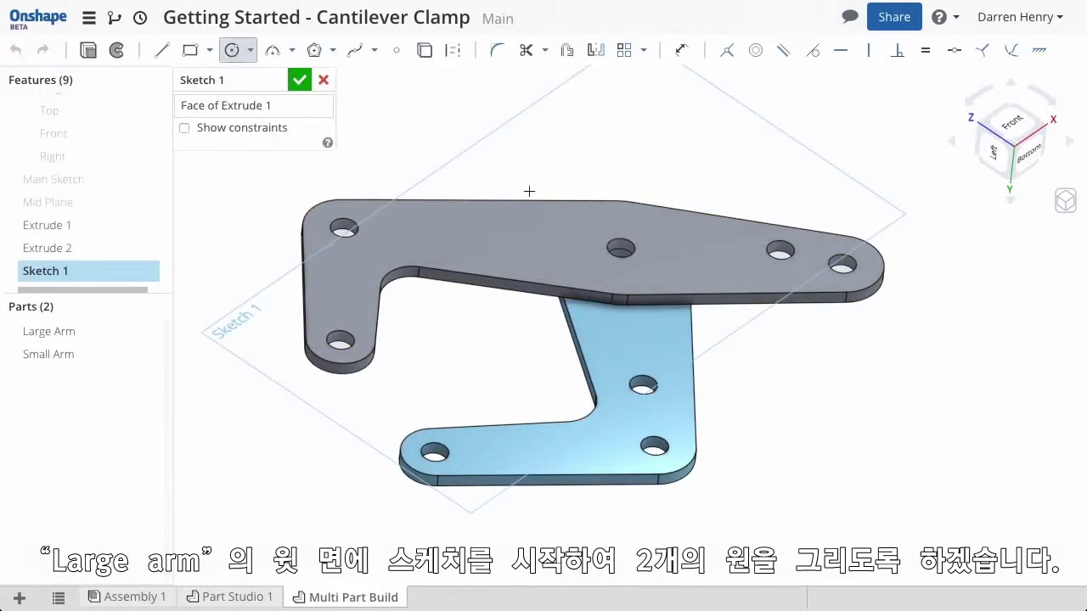
click(843, 266)
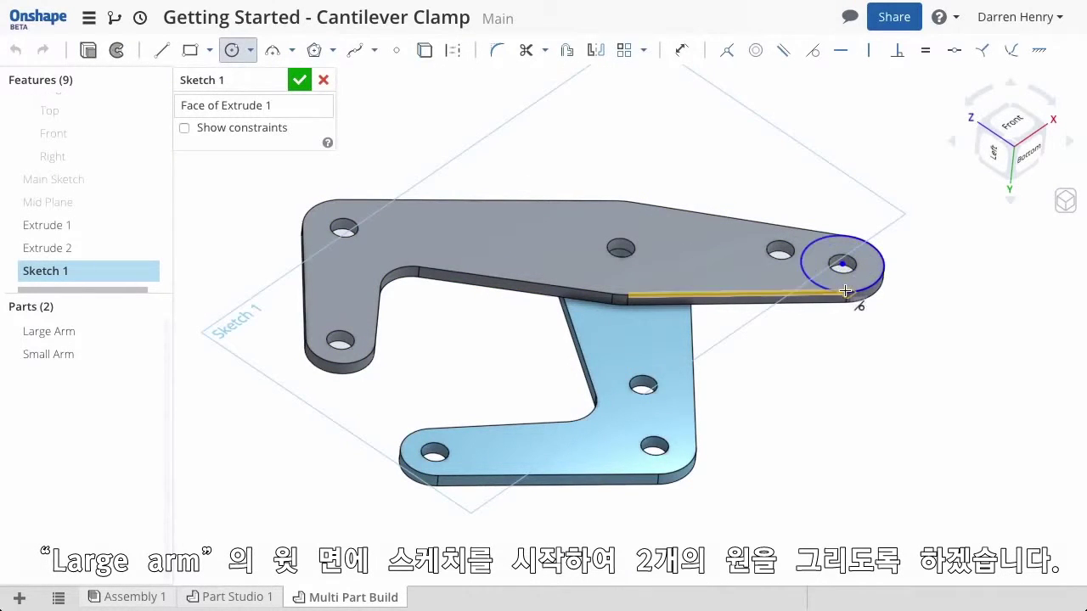
click(850, 298)
click(340, 339)
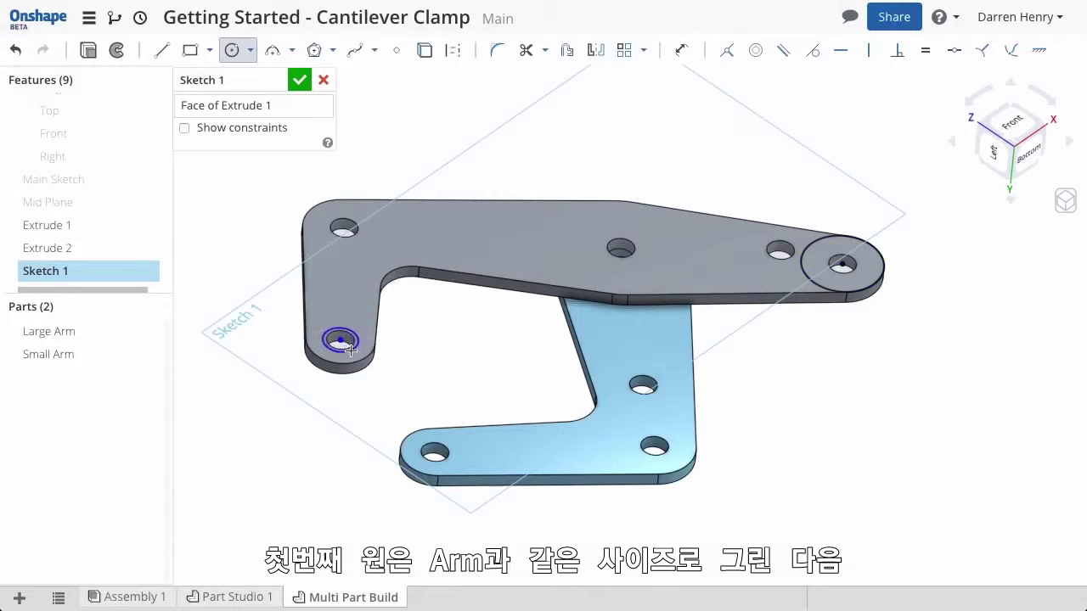
Dimension the small pin circle to 0.3125 diameter and close the sketch
click(682, 49)
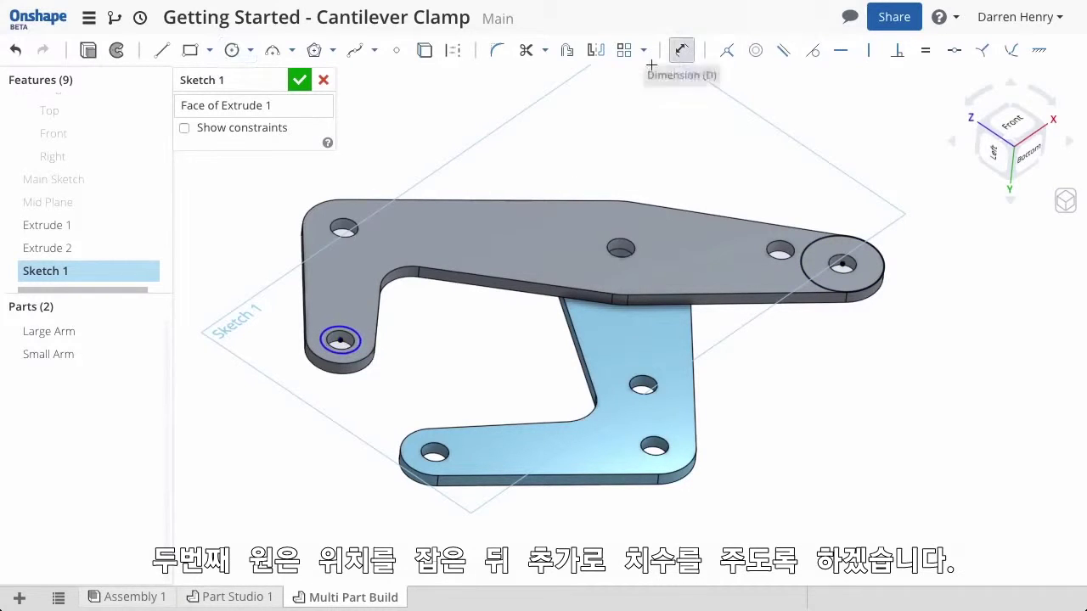
click(346, 324)
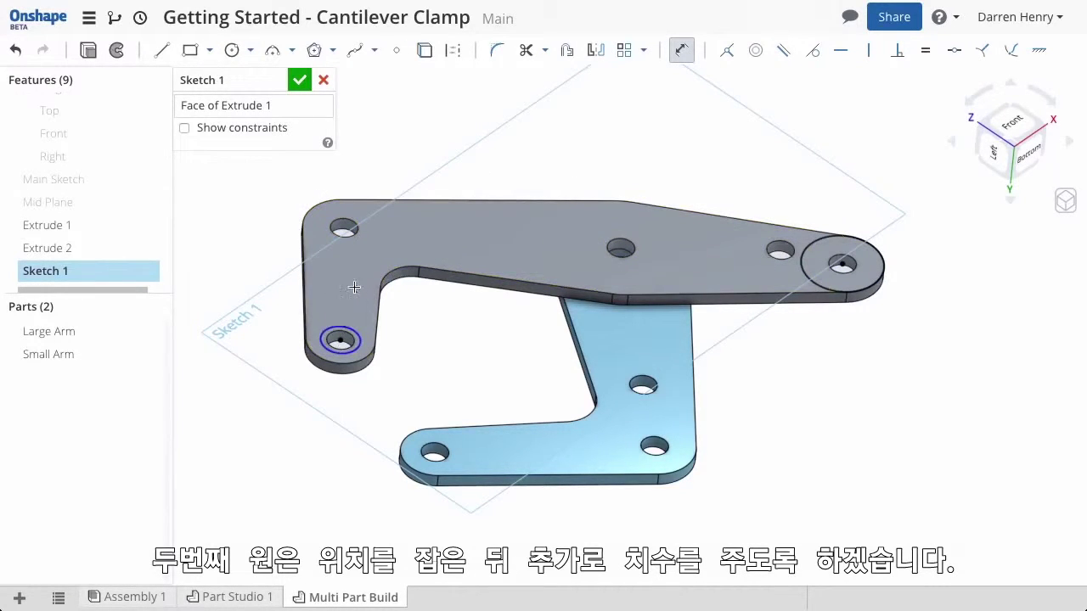
click(355, 287)
text(.3125)
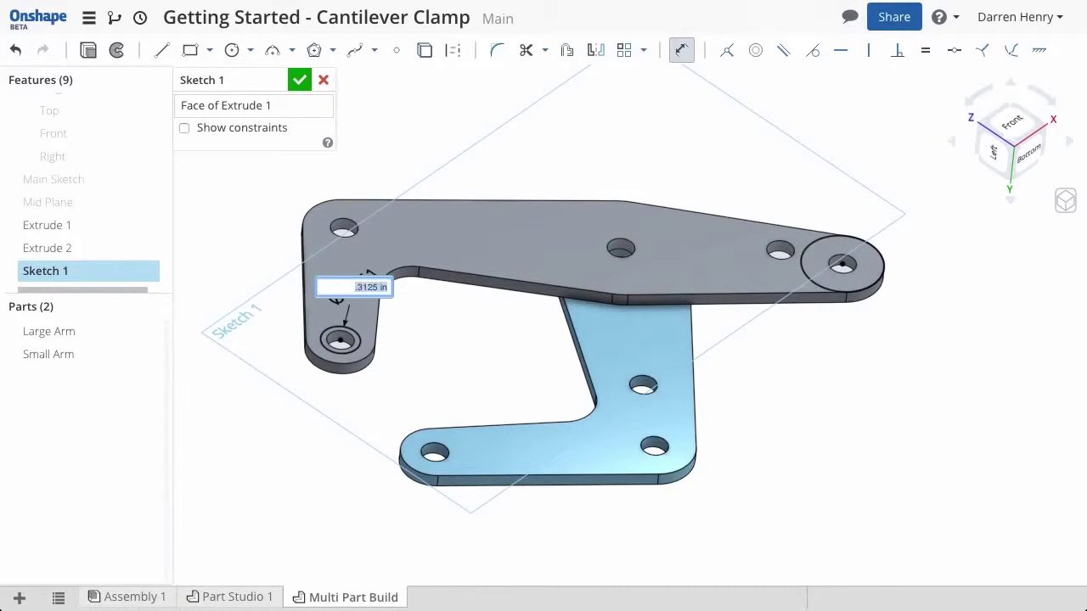
key(Return)
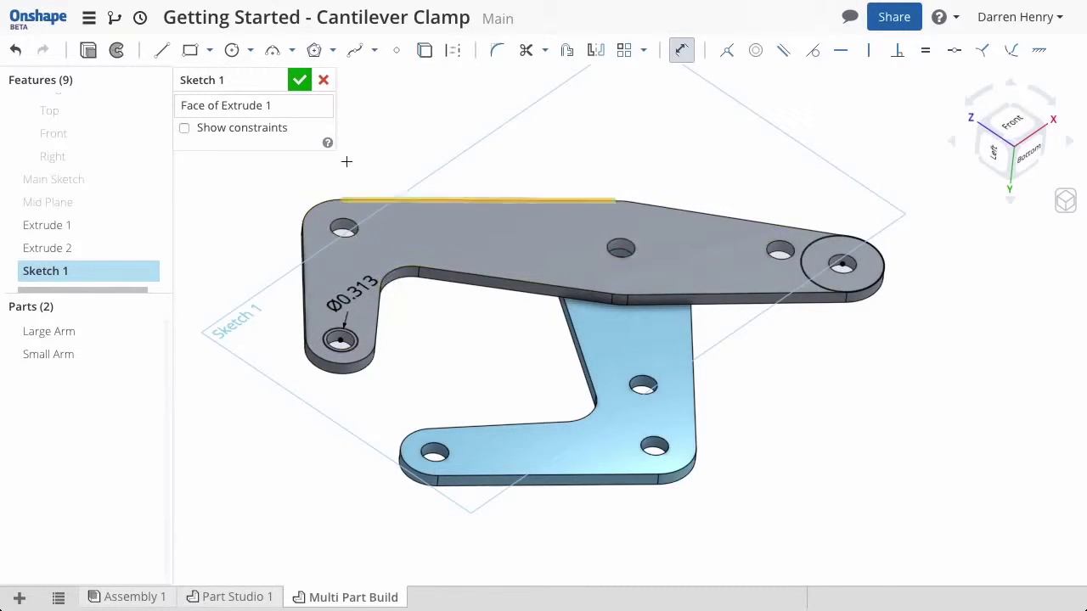
click(299, 80)
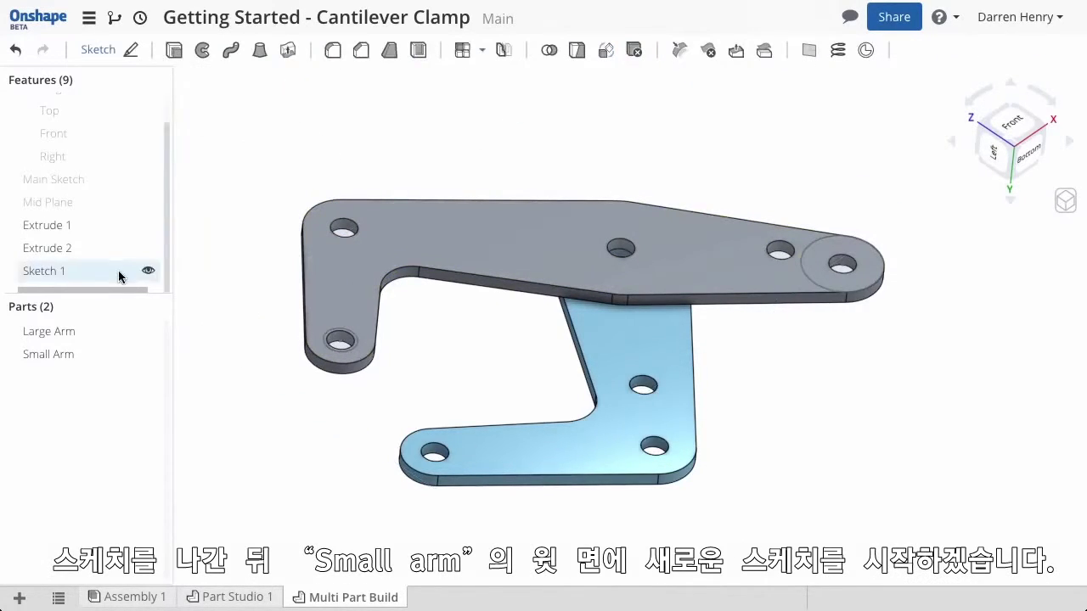
Sketch on the Small Arm's face a right-end circle and a small left-hole circle
right_click(613, 338)
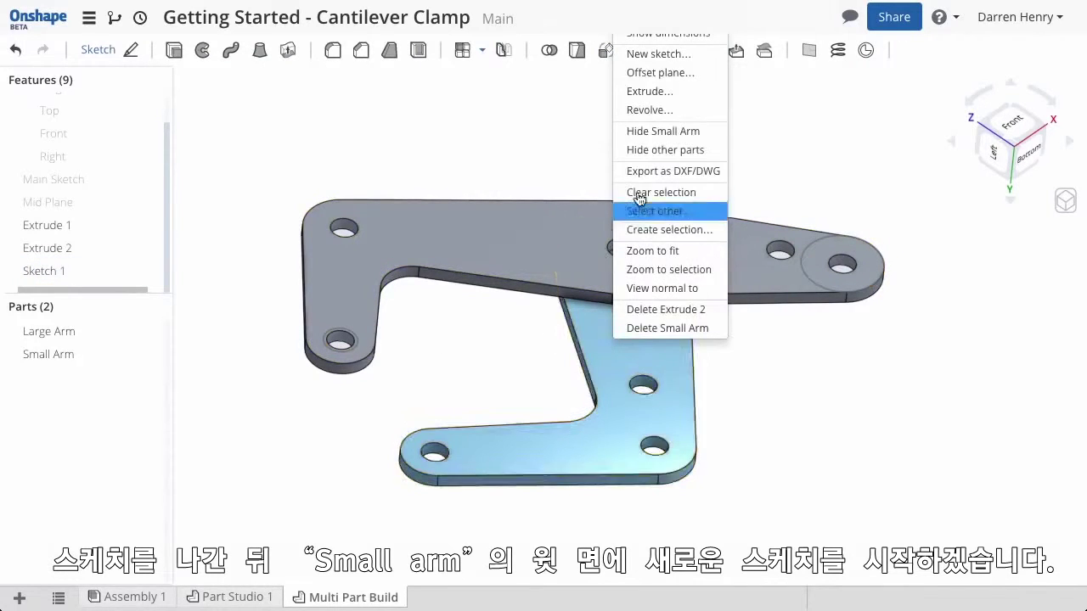
click(655, 53)
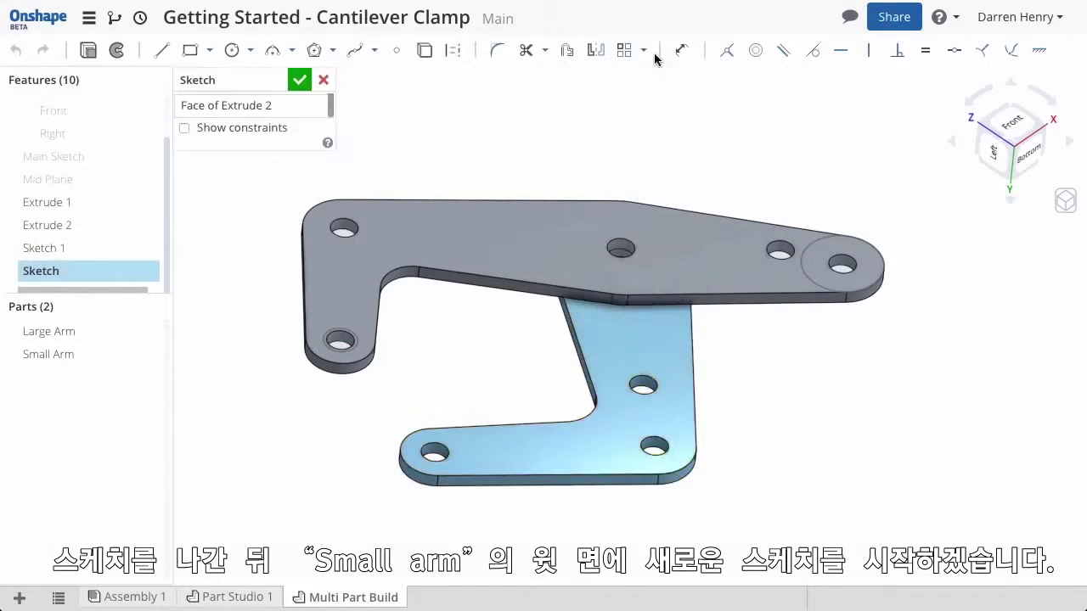
click(231, 50)
drag(654, 446, 672, 481)
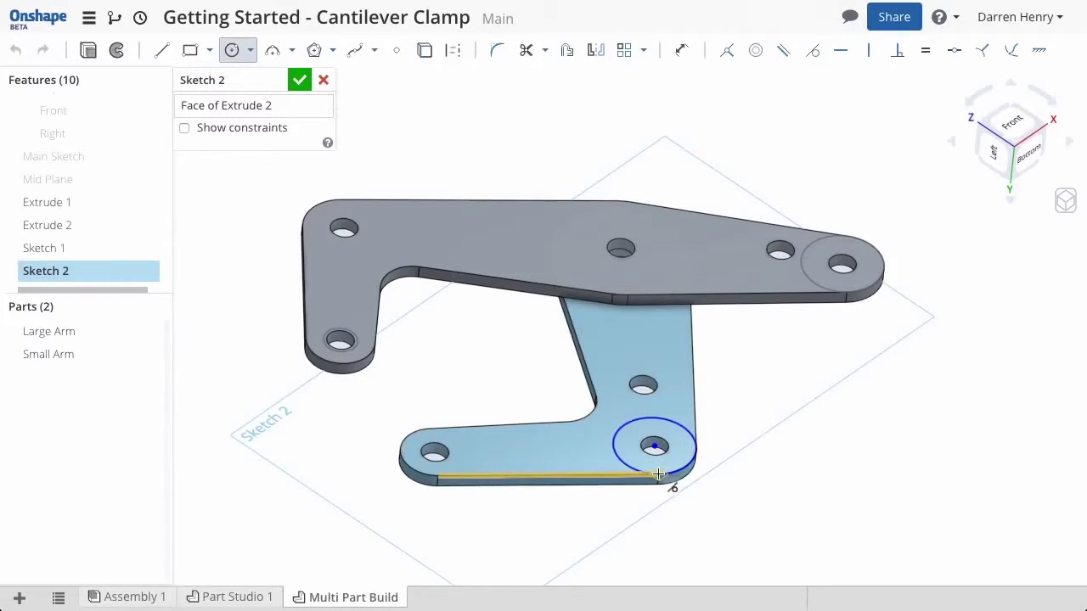
drag(432, 450, 445, 461)
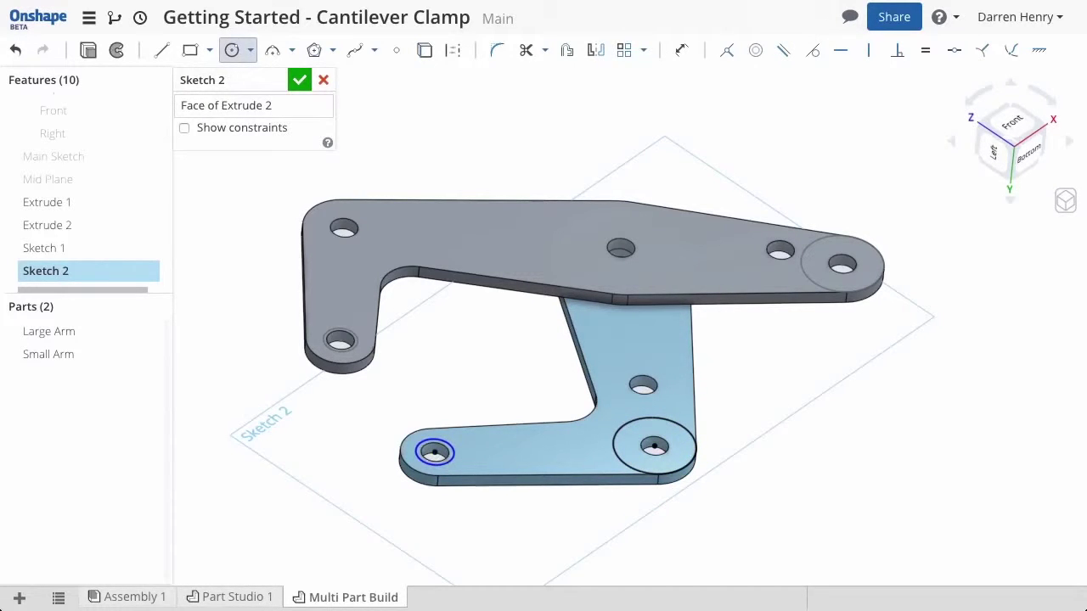
key(Escape)
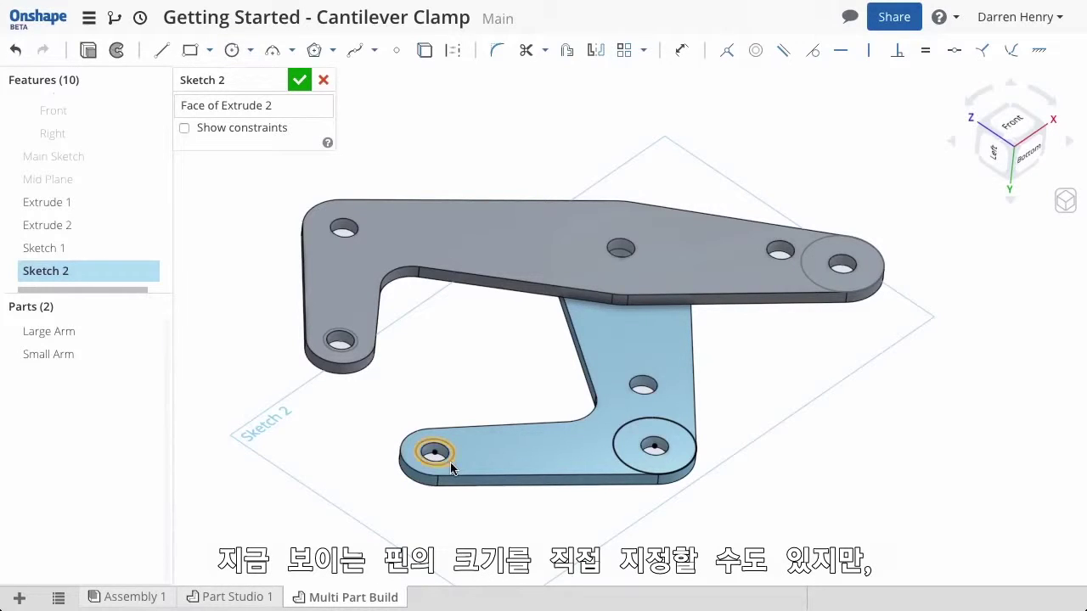
Make the small circle equal to Sketch 1's pin circle and close the sketch
click(449, 458)
click(357, 341)
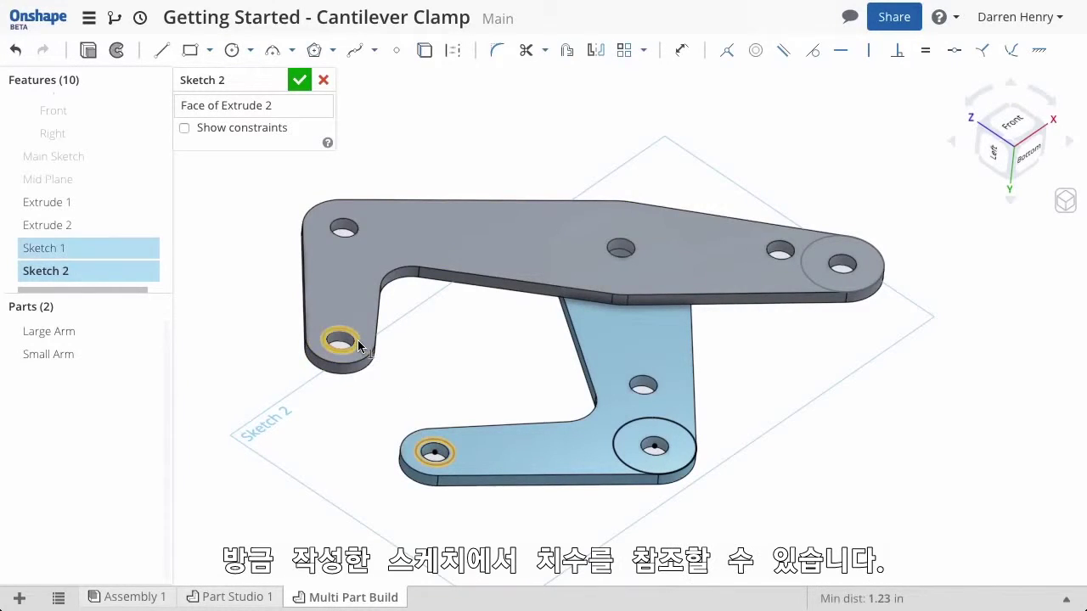
click(925, 51)
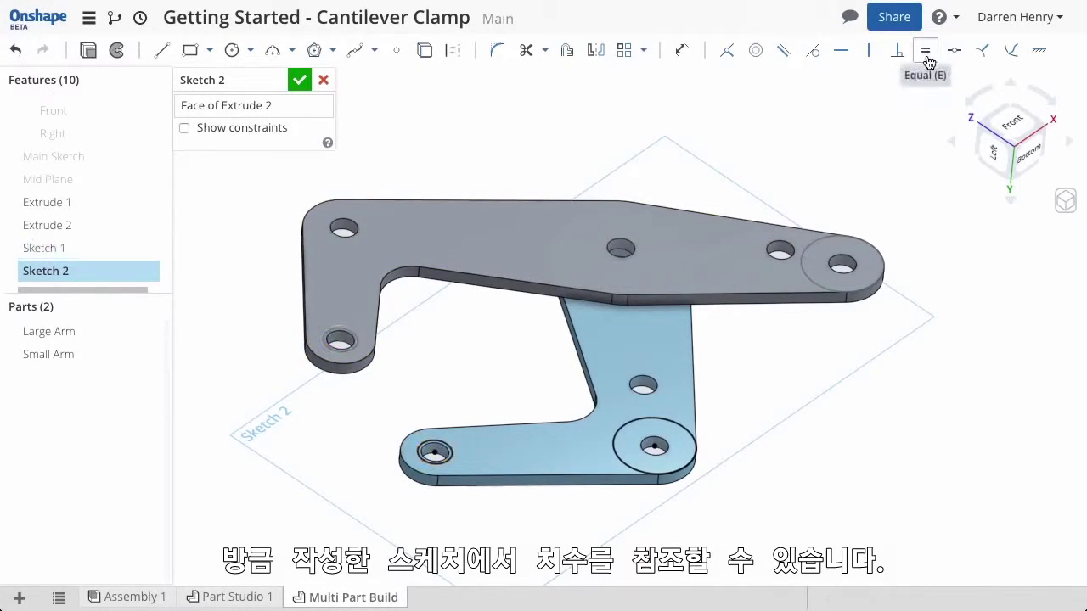
click(300, 79)
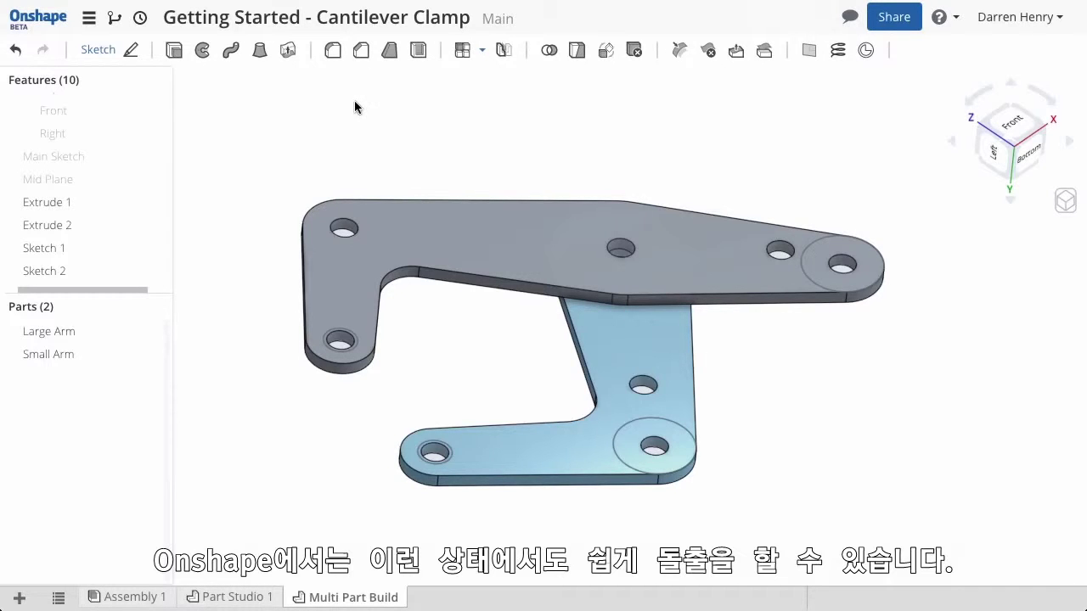
Extrude Sketch 1 and Sketch 2 up to the Mid Plane, creating four pin parts
click(174, 50)
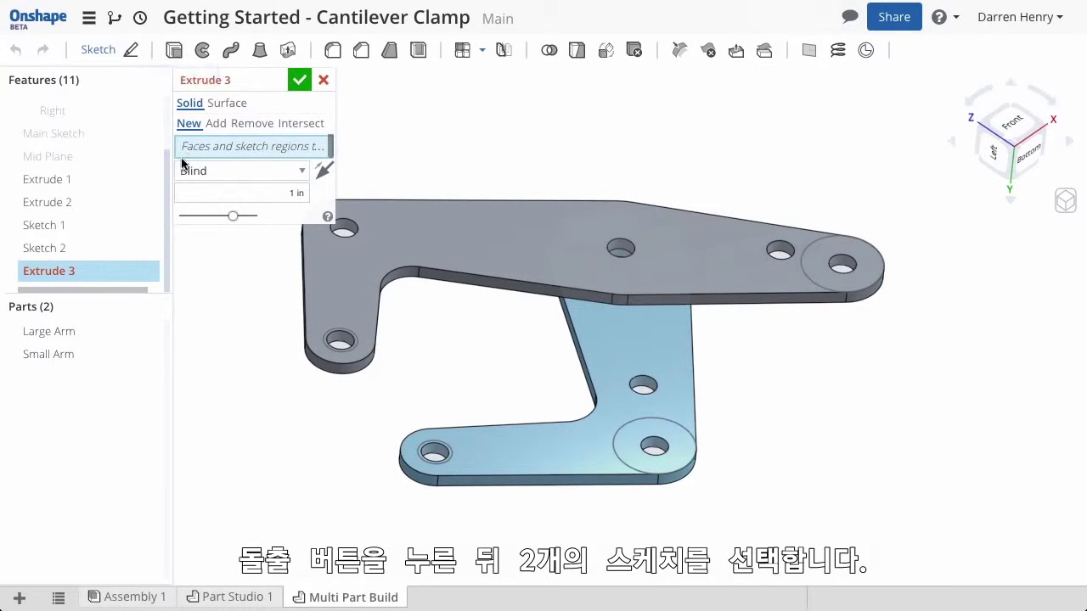
click(128, 228)
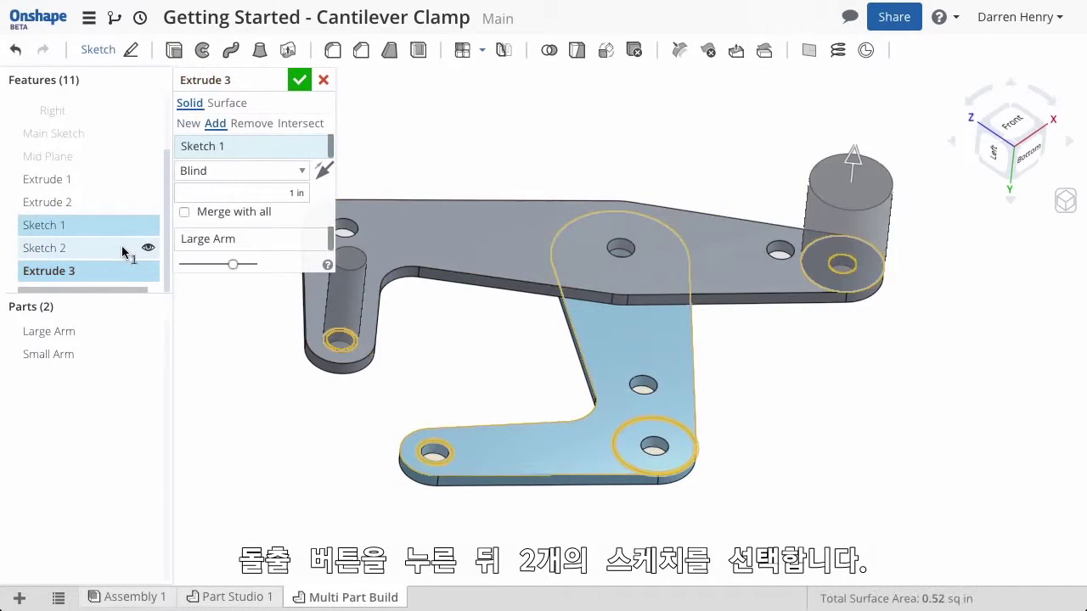
click(123, 249)
click(301, 184)
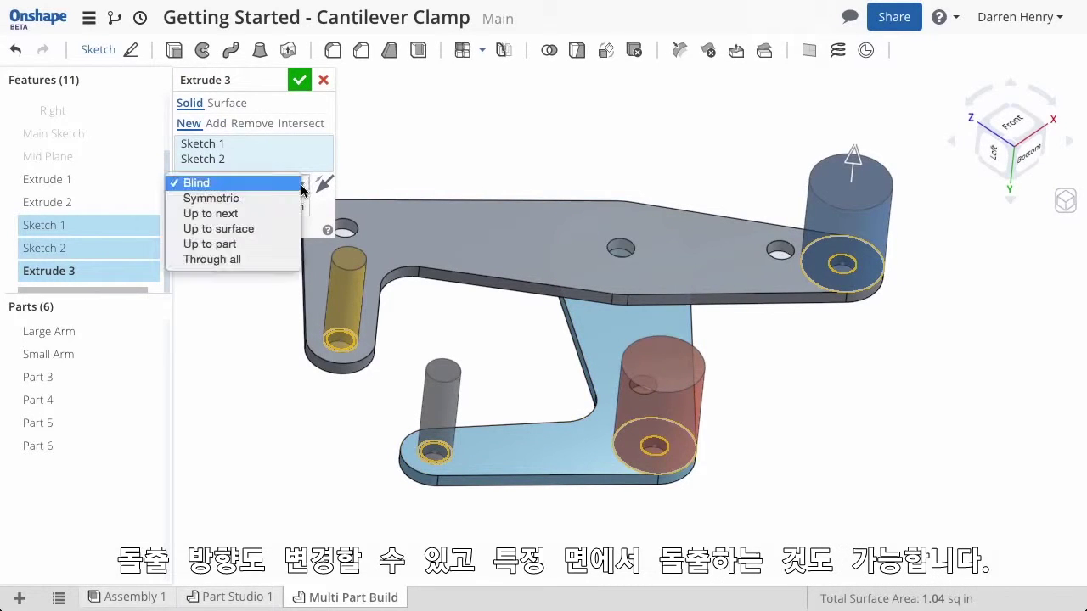
click(280, 228)
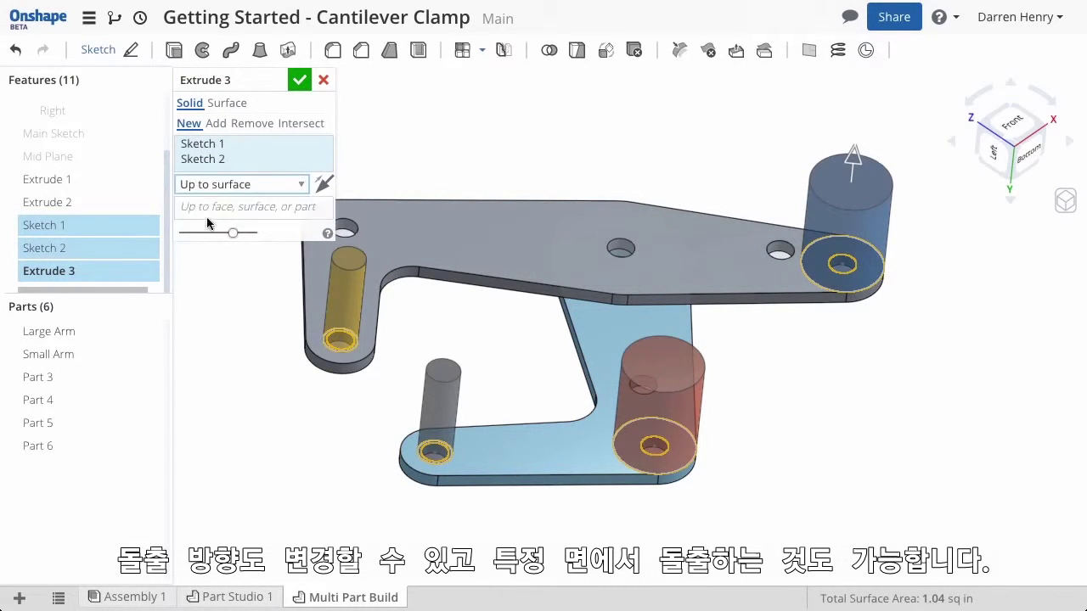
click(94, 161)
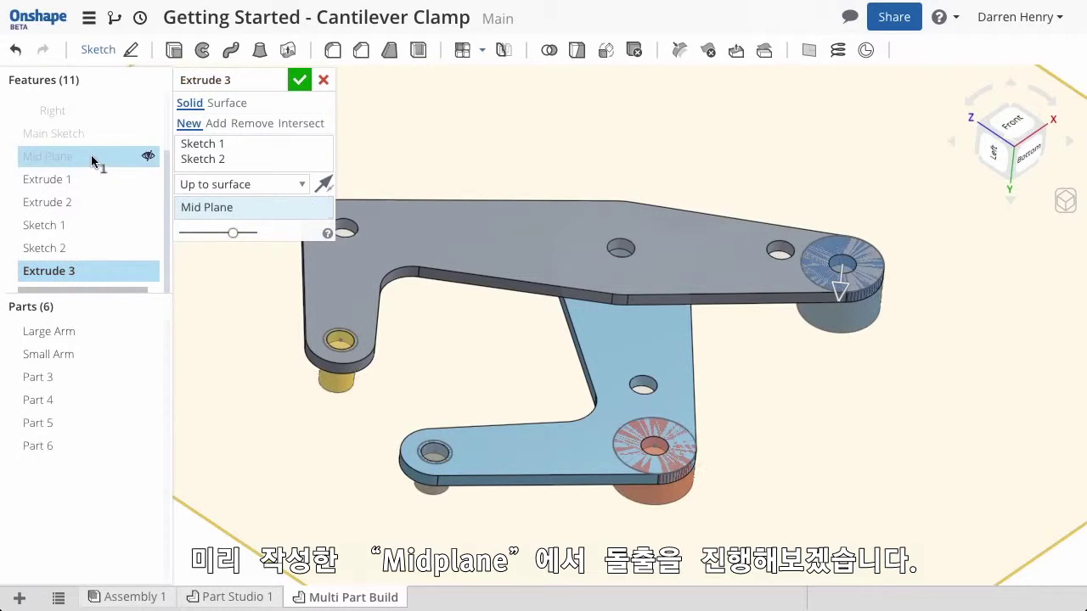
click(299, 80)
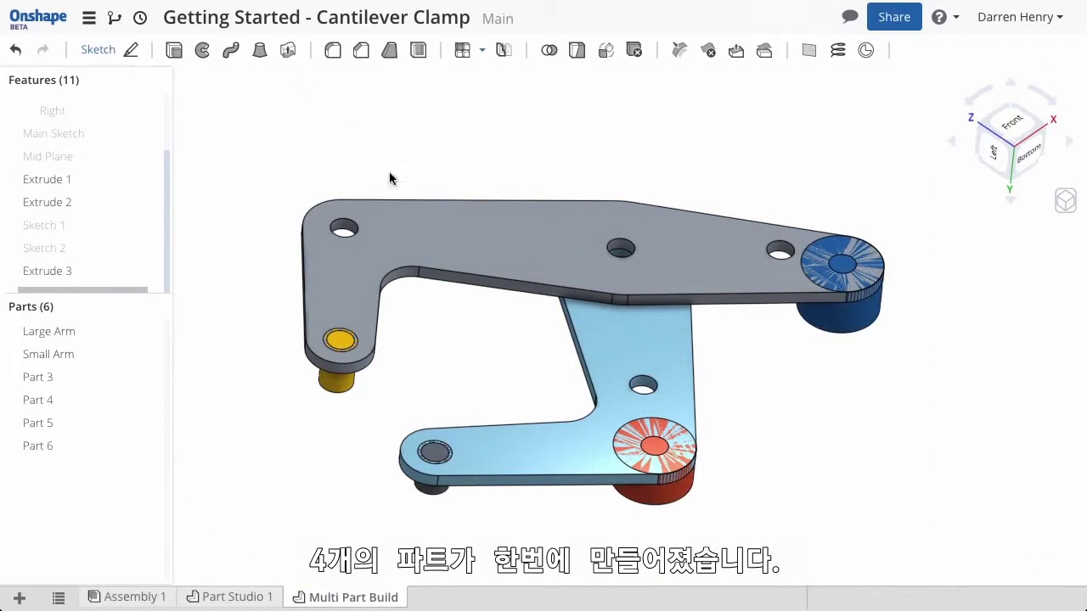
right_drag(521, 366, 436, 317)
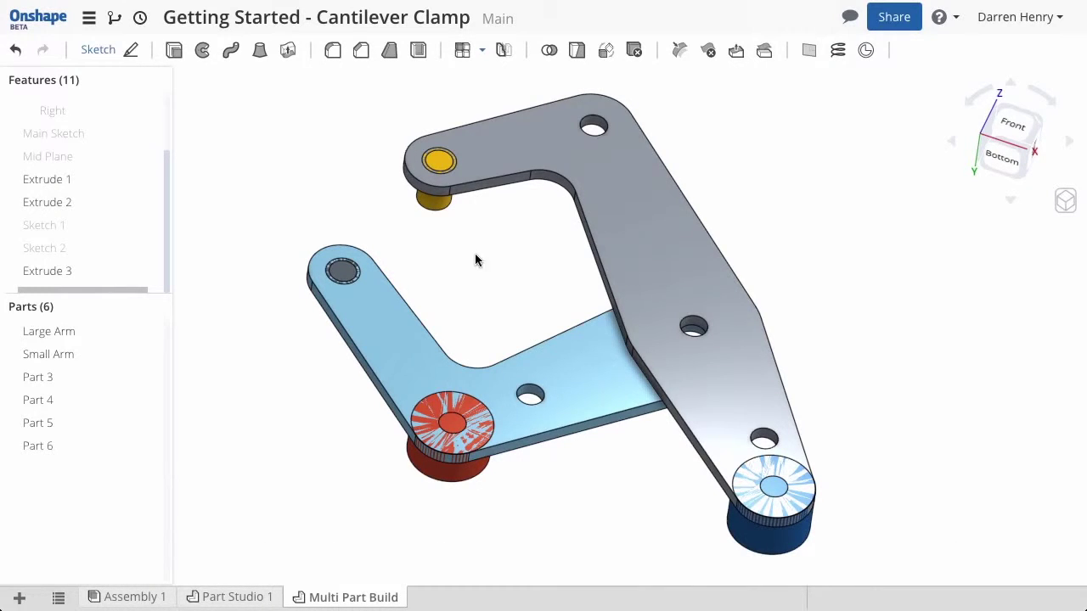
click(550, 53)
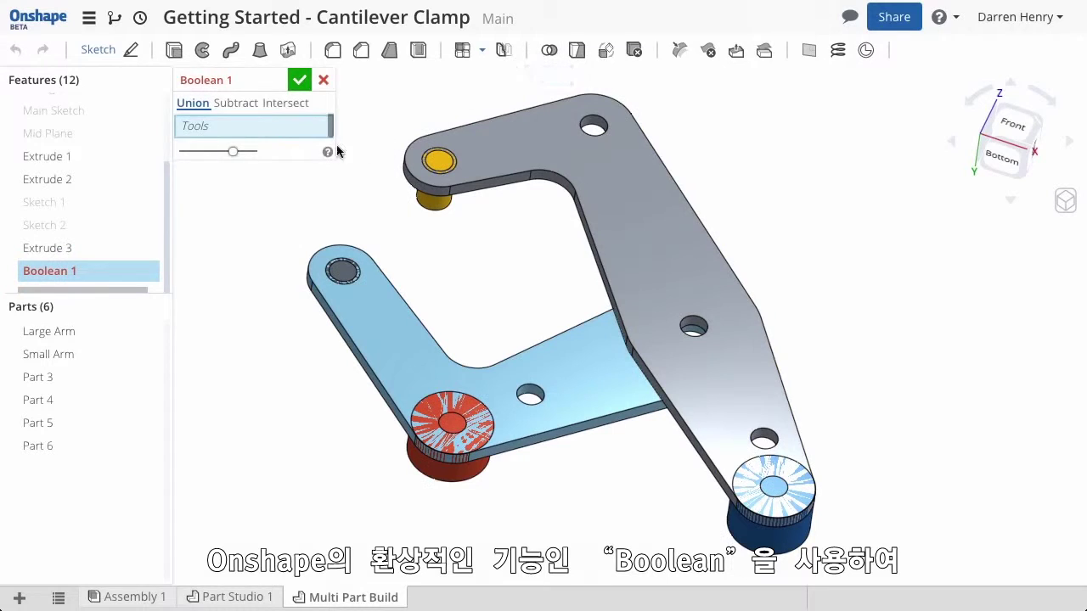
Subtract Large Arm and Small Arm from Parts 3–6, keeping the arms
click(247, 110)
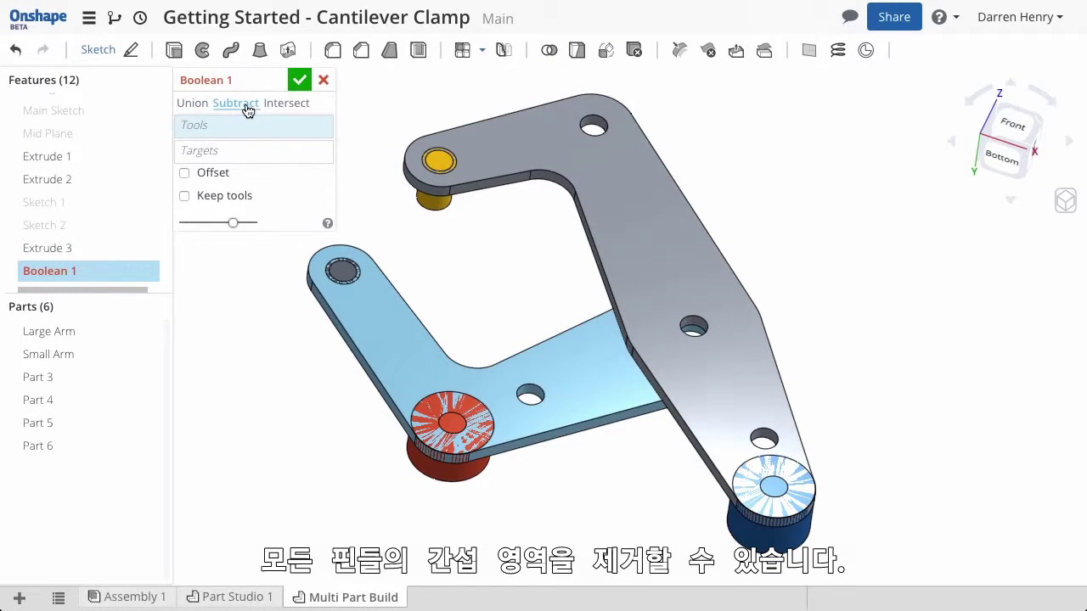
click(522, 175)
click(388, 340)
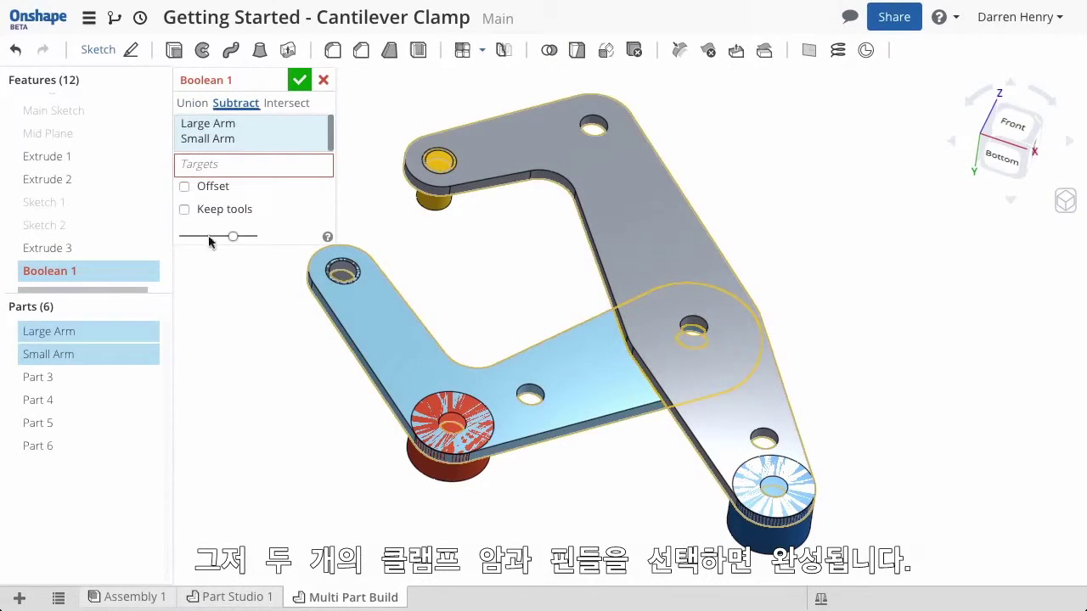
click(185, 210)
click(66, 376)
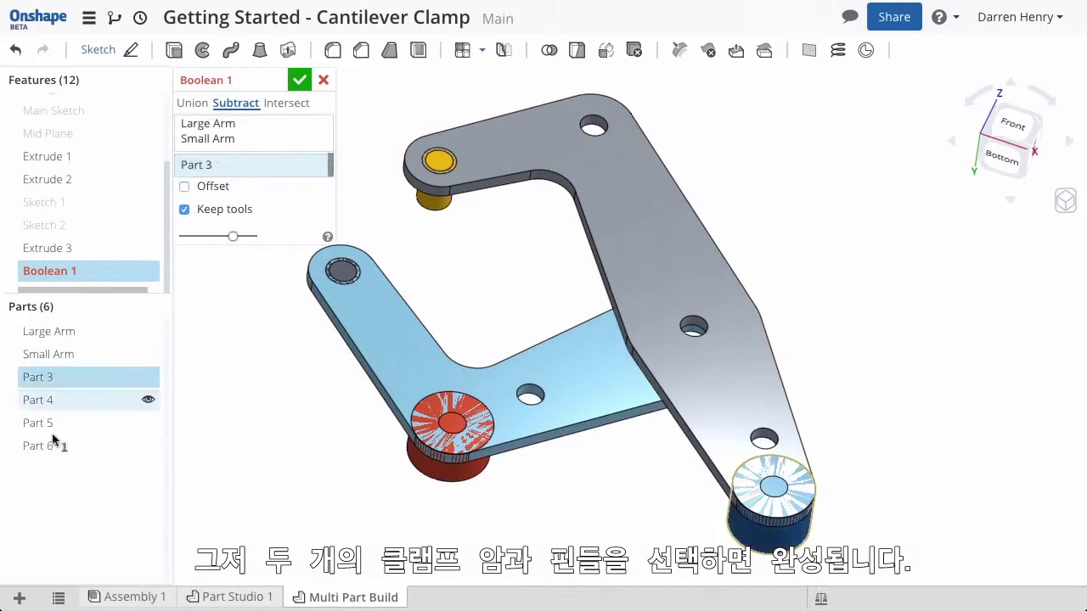
shift+click(56, 446)
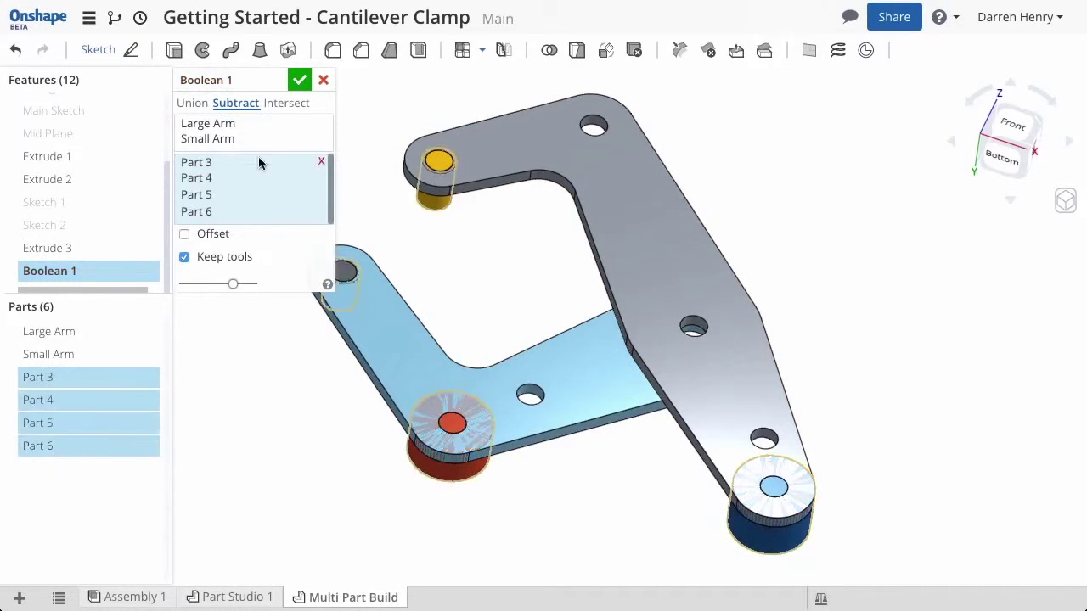
click(299, 80)
Hide Large Arm and Small Arm, then box-select the four half pins
click(148, 332)
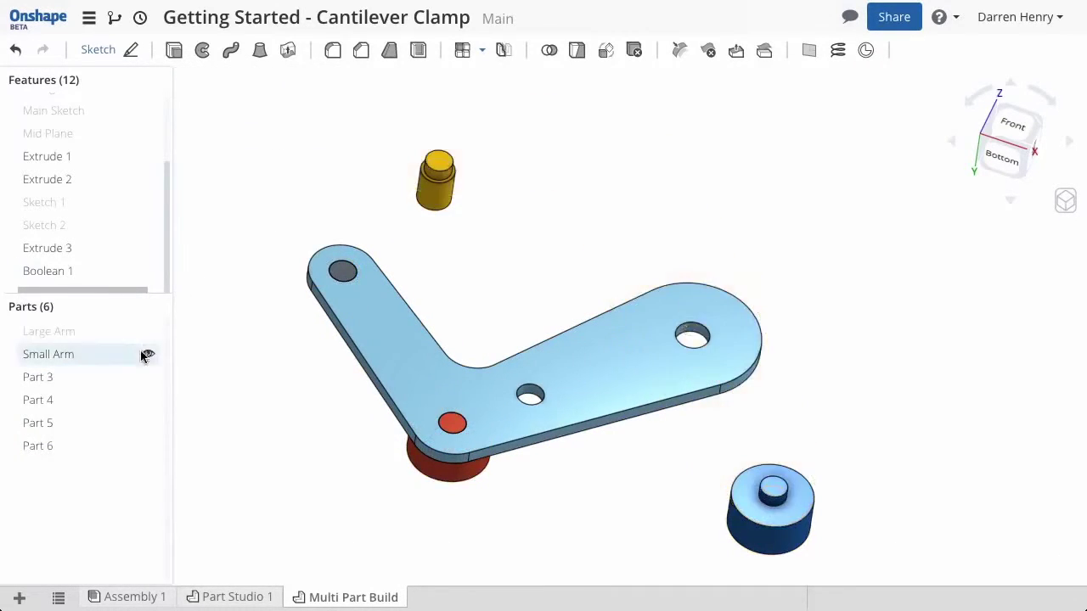
click(147, 355)
mouse_move(262, 440)
right_down()
mouse_move(269, 410)
mouse_move(362, 444)
mouse_move(327, 441)
right_up()
scroll(290, 437, up, 3)
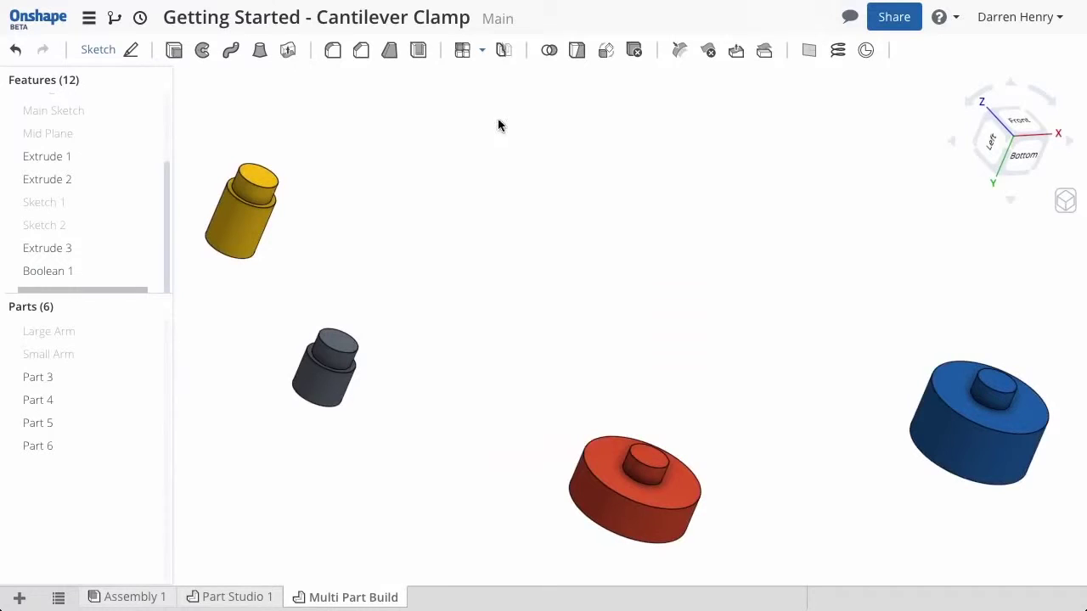
drag(190, 122, 456, 374)
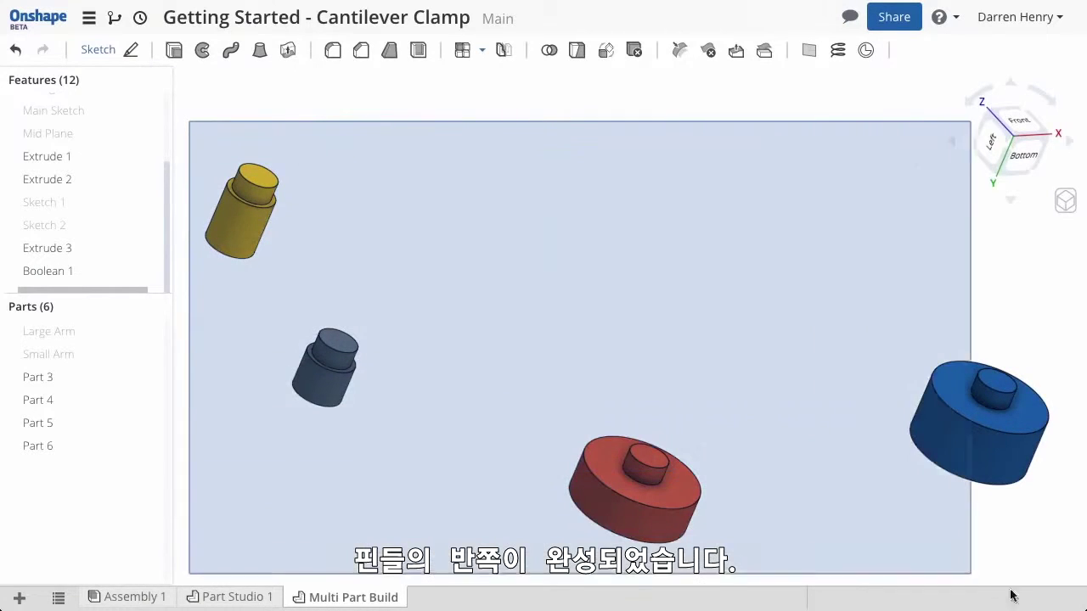
drag(1010, 595, 1067, 584)
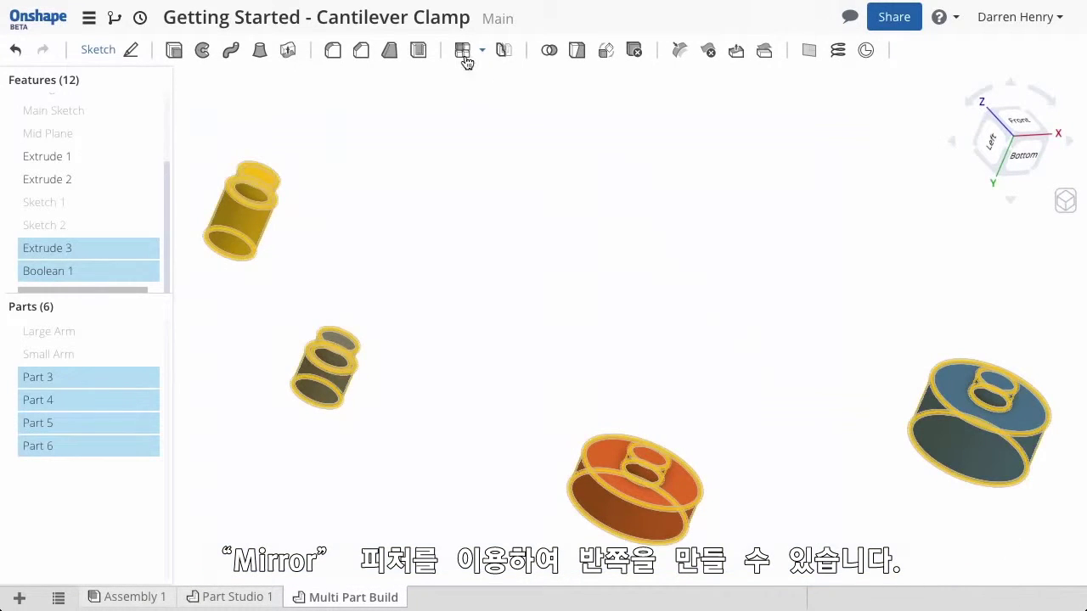
Mirror the four half pins across the Mid Plane
click(504, 51)
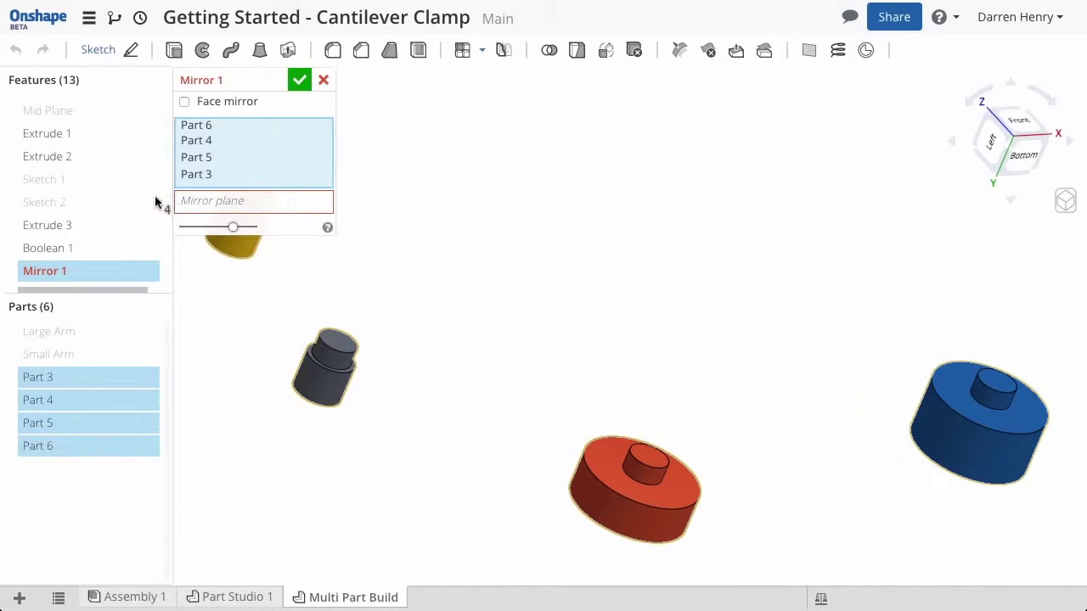
click(185, 210)
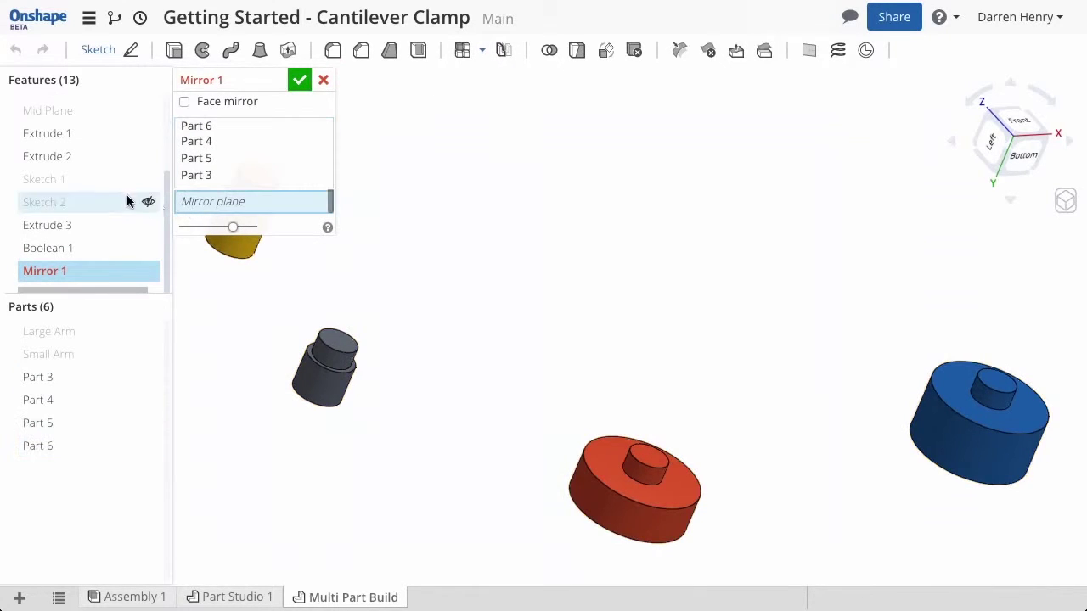
click(90, 114)
click(300, 80)
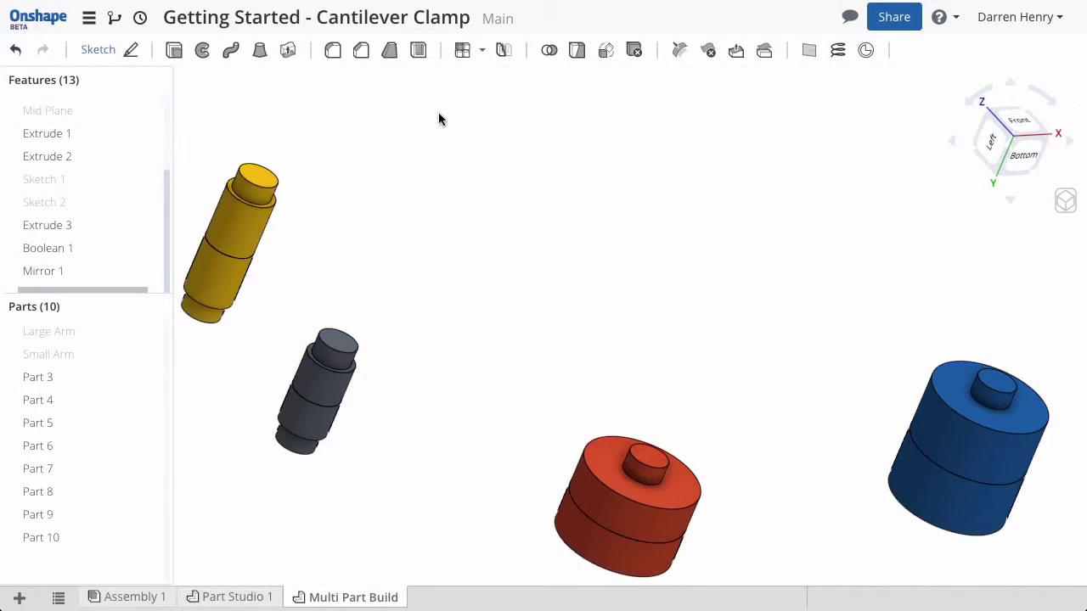
Union all pin halves into four full pins and show the Large Arm again
drag(180, 129, 1082, 583)
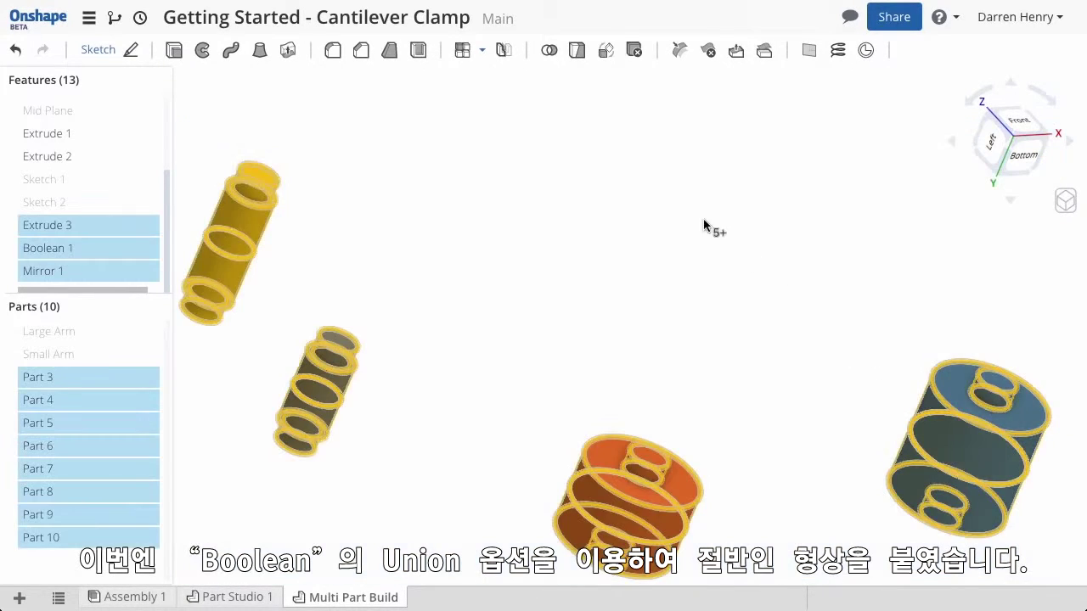
click(546, 53)
click(300, 80)
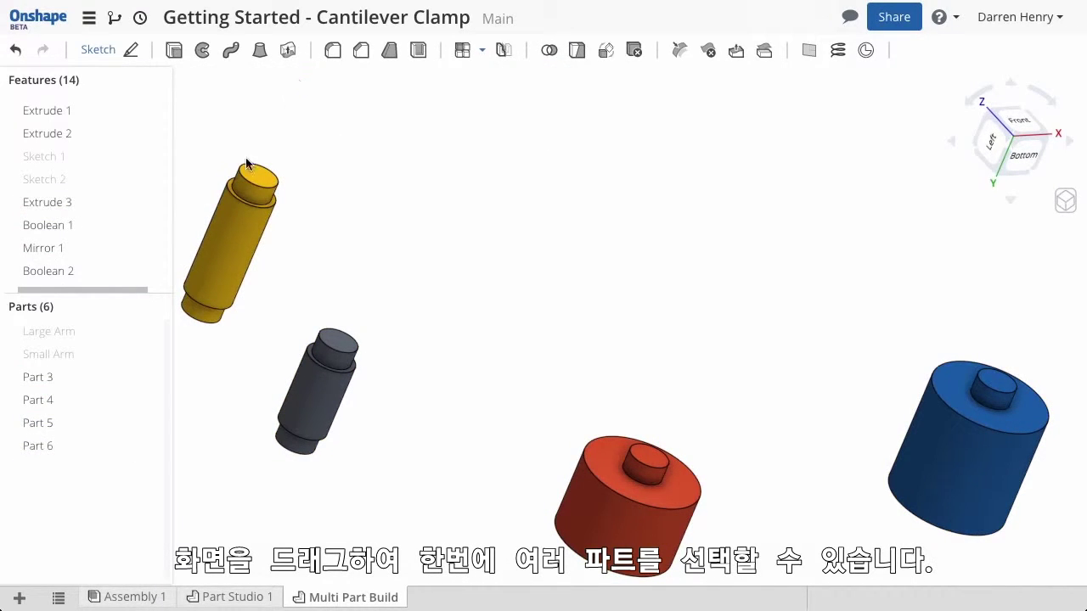
click(149, 331)
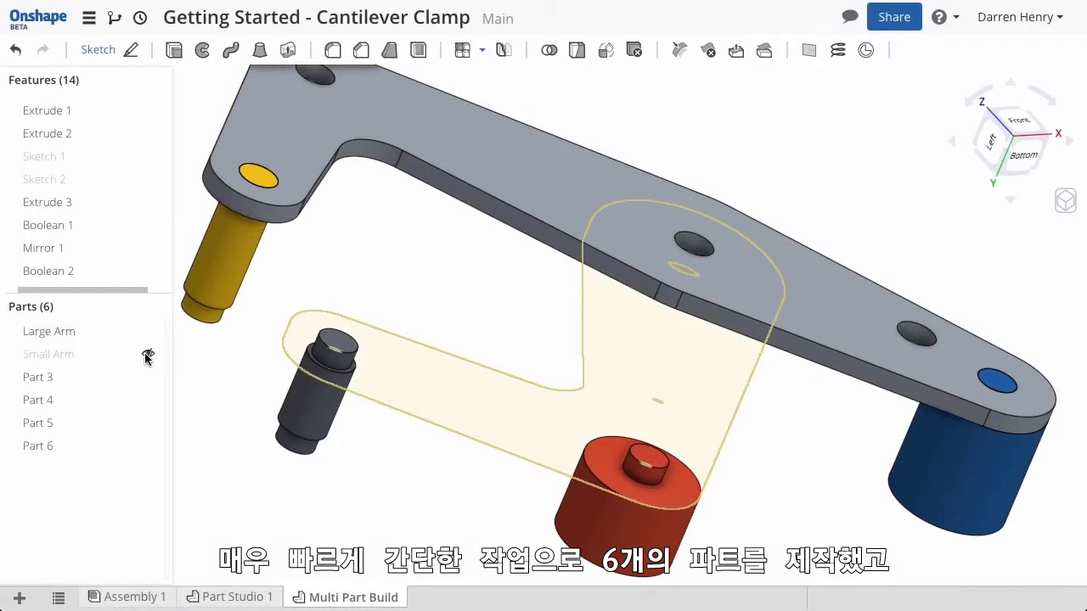
Unhide the Small Arm and zoom to fit the whole clamp with its pins
click(147, 354)
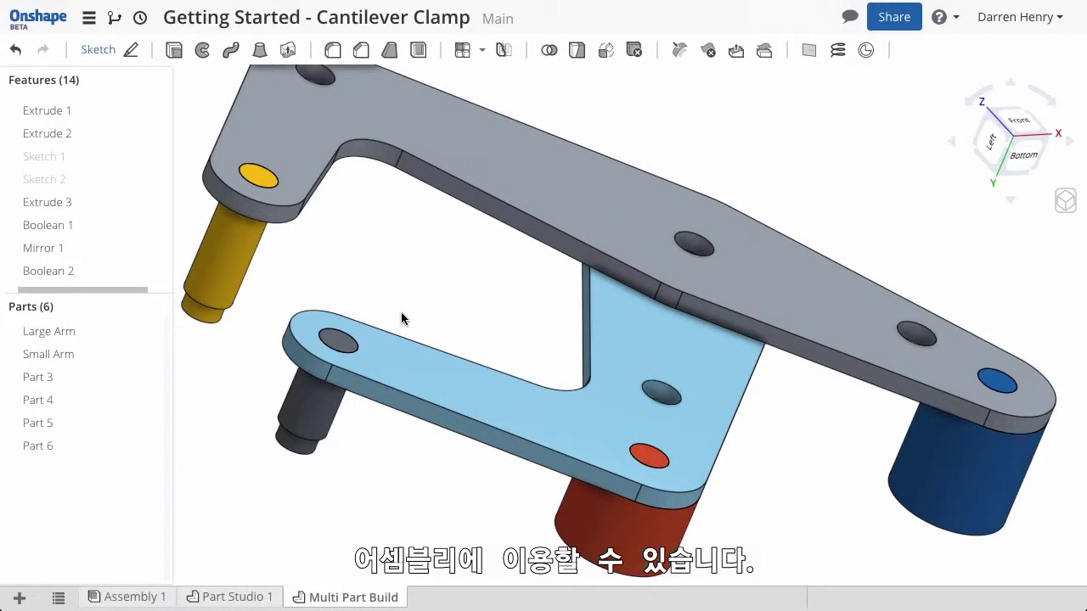
key(f)
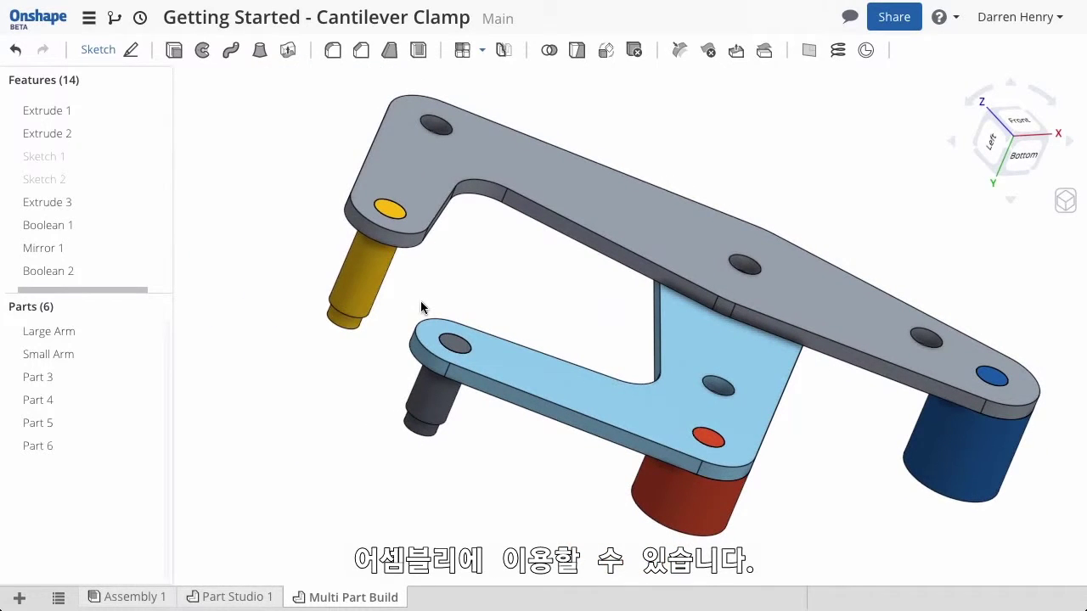
drag(166, 199, 165, 97)
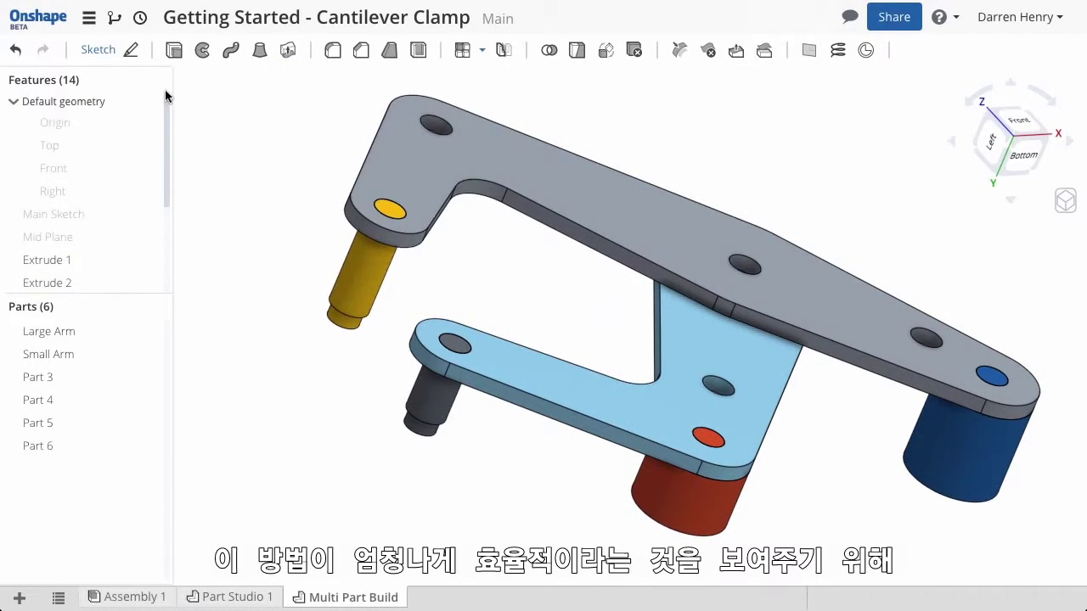
right_click(98, 219)
Edit Main Sketch and change the Ø0.75 diameter dimension to 0.875
click(125, 246)
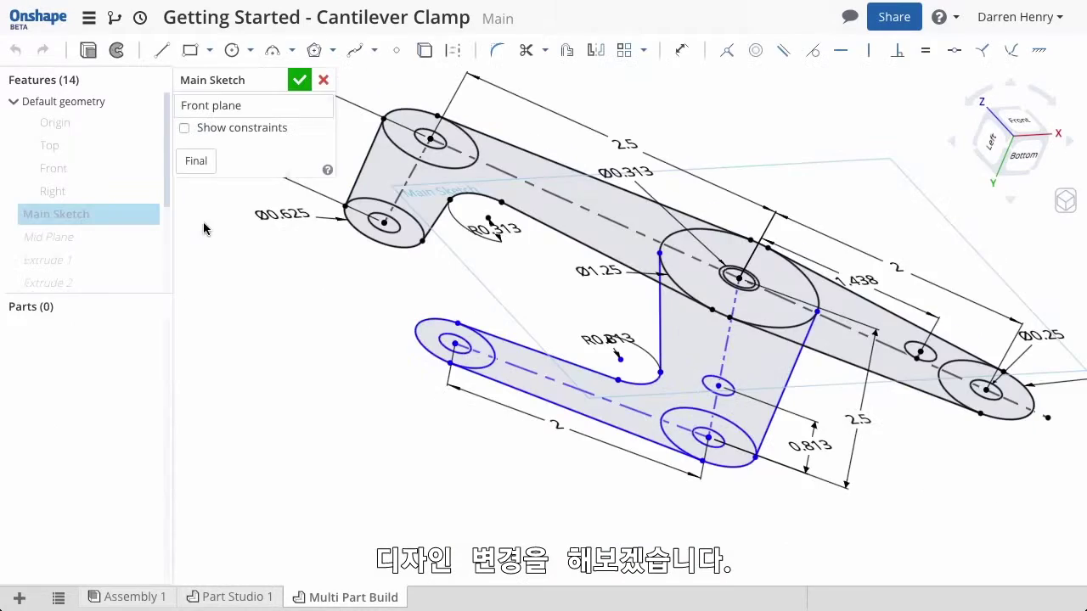
scroll(481, 289, down, 3)
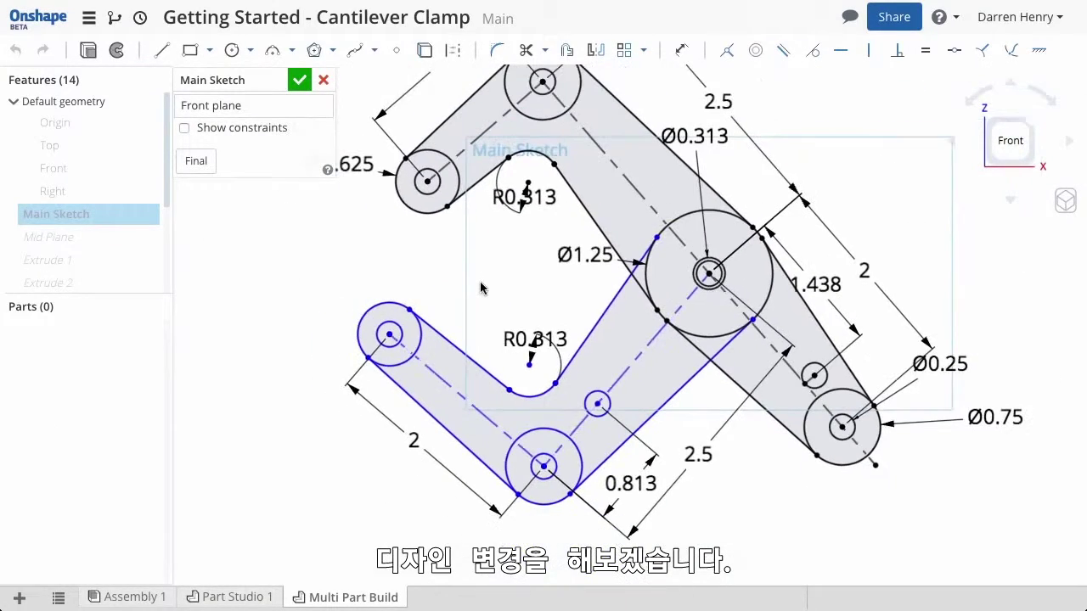
middle_drag(481, 288, 540, 318)
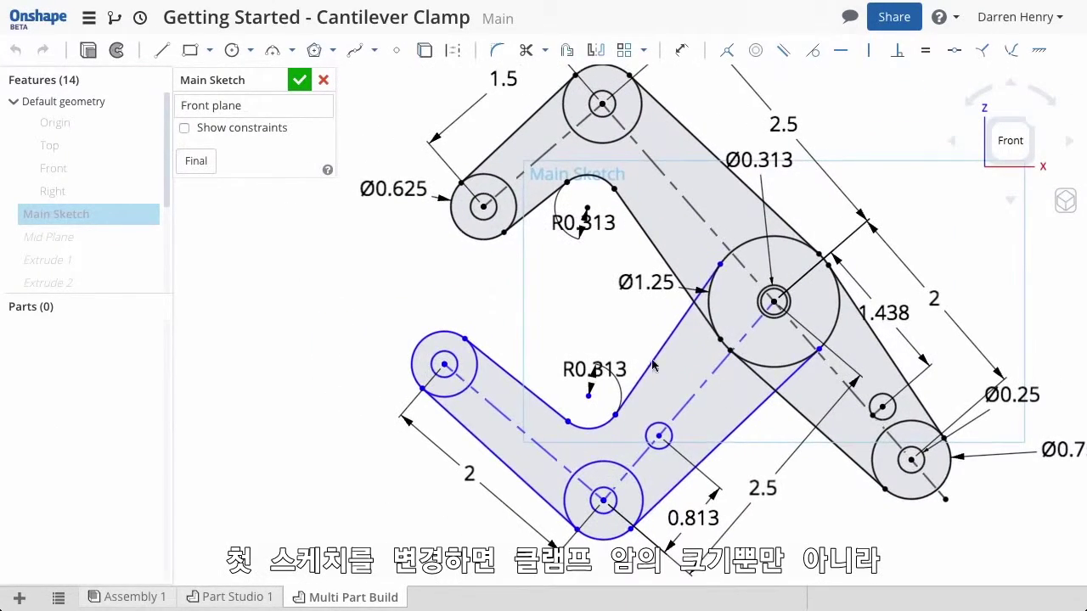
double_click(1070, 454)
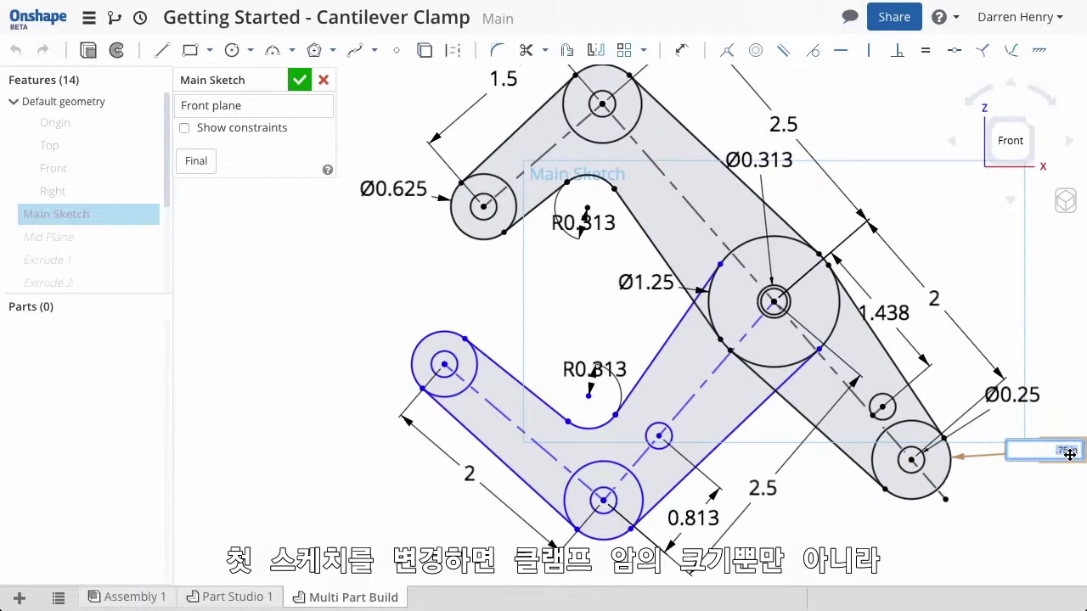
text(.875)
key(Return)
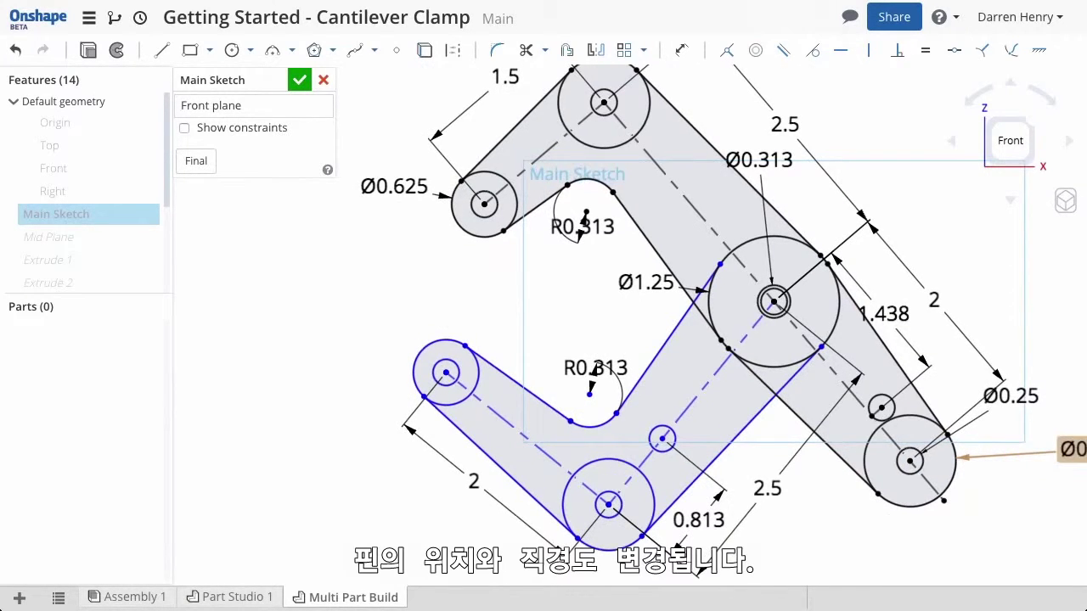
Change the small arm's length from 2 to 1.5, preview the parts, and accept the sketch
double_click(472, 474)
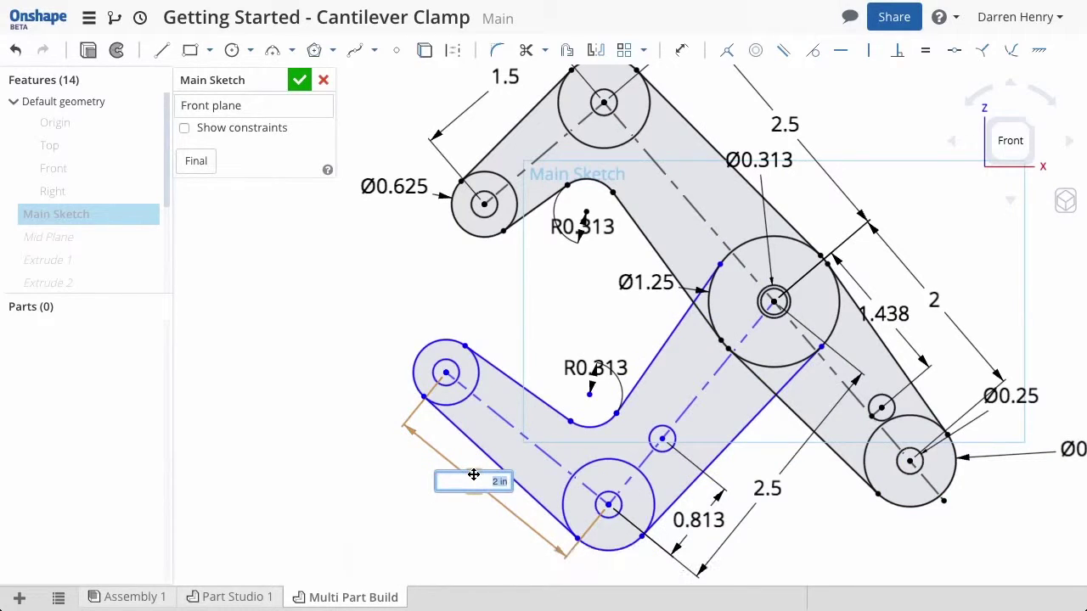
text(1.5)
key(Return)
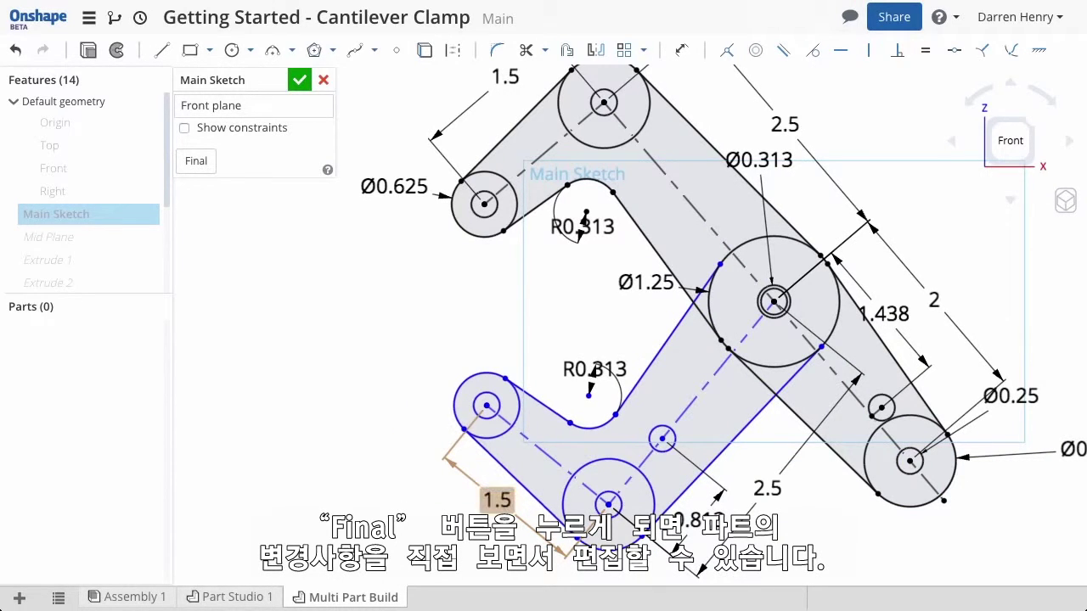
click(197, 161)
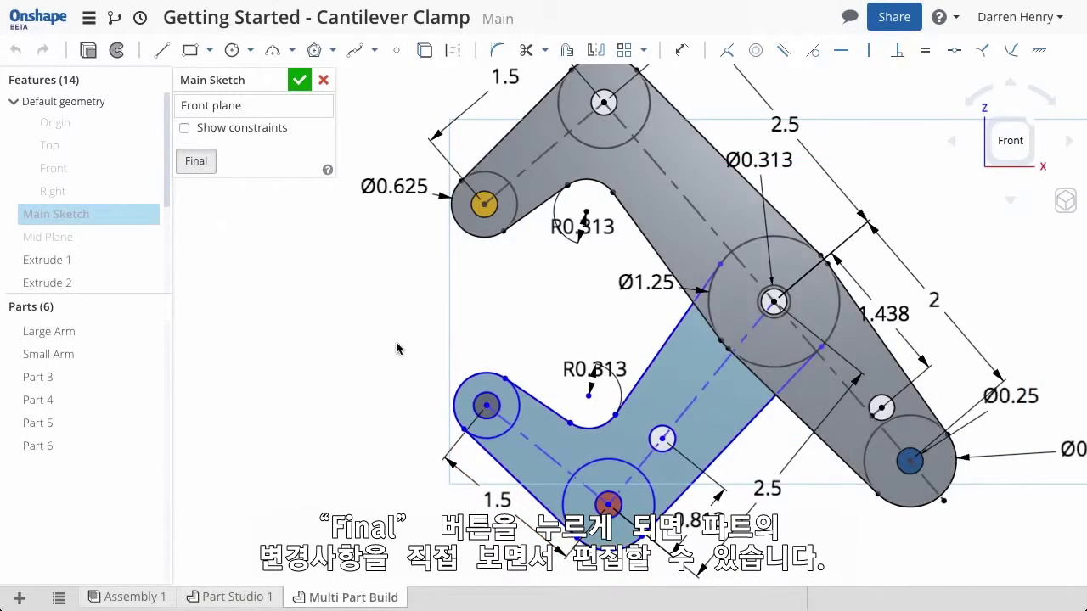
right_drag(397, 348, 404, 278)
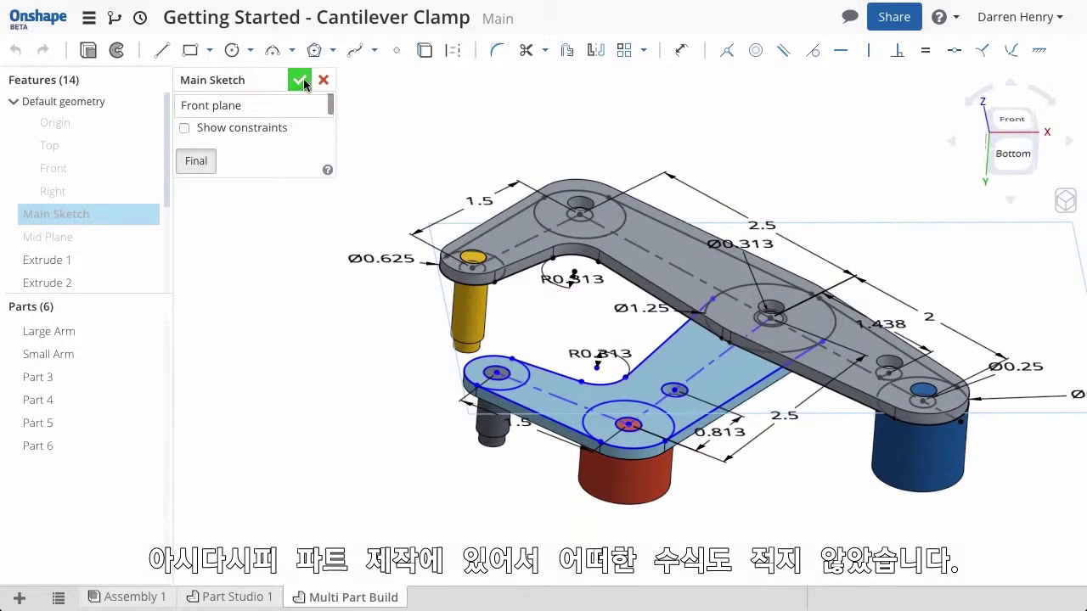
click(301, 80)
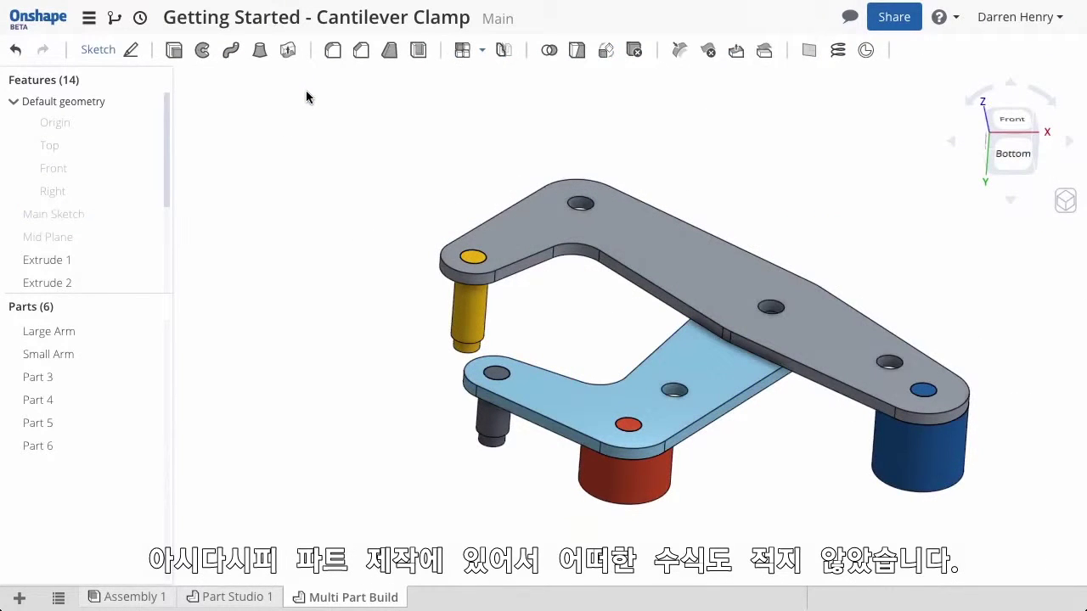
Hide the Large Arm and Small Arm and roll the history back to just after Boolean 1
click(147, 332)
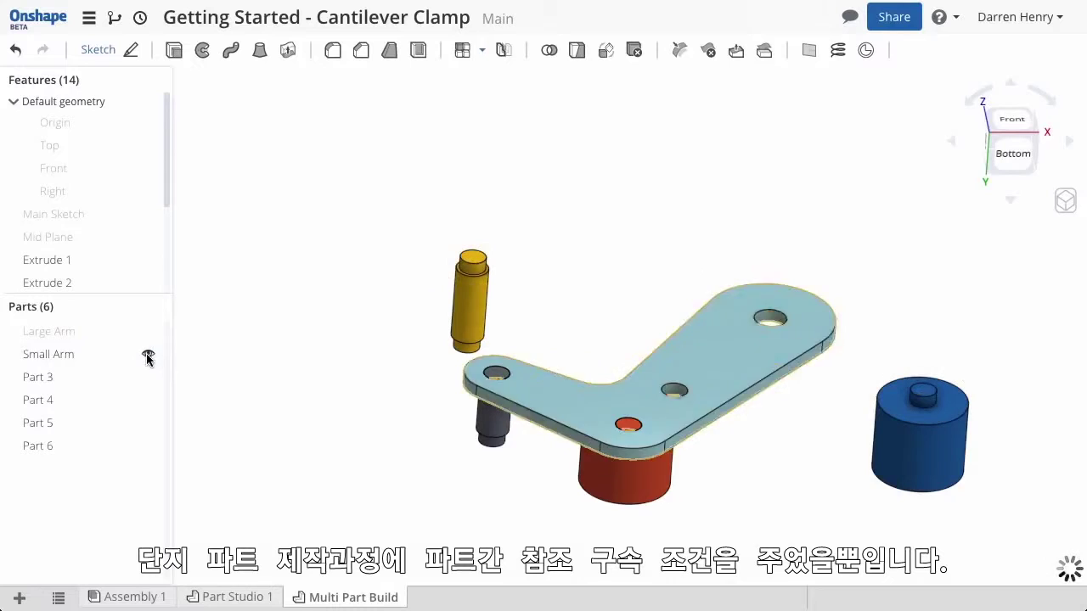
click(146, 354)
drag(141, 294, 101, 491)
drag(95, 441, 85, 393)
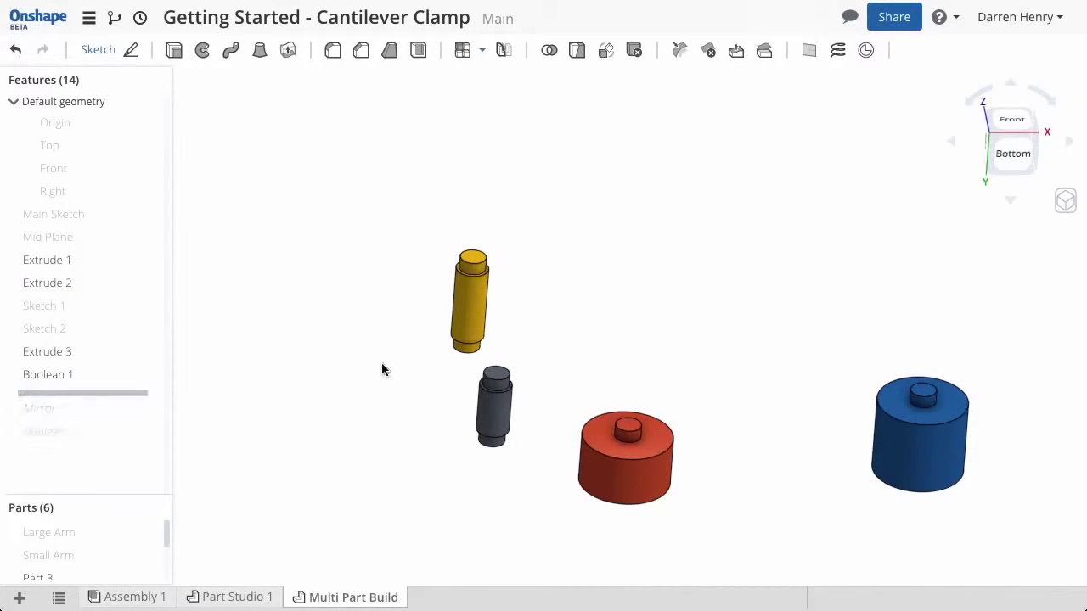
Add a 0.02 in chamfer on the top faces of the yellow, grey, red and blue pins
scroll(620, 351, up, 1)
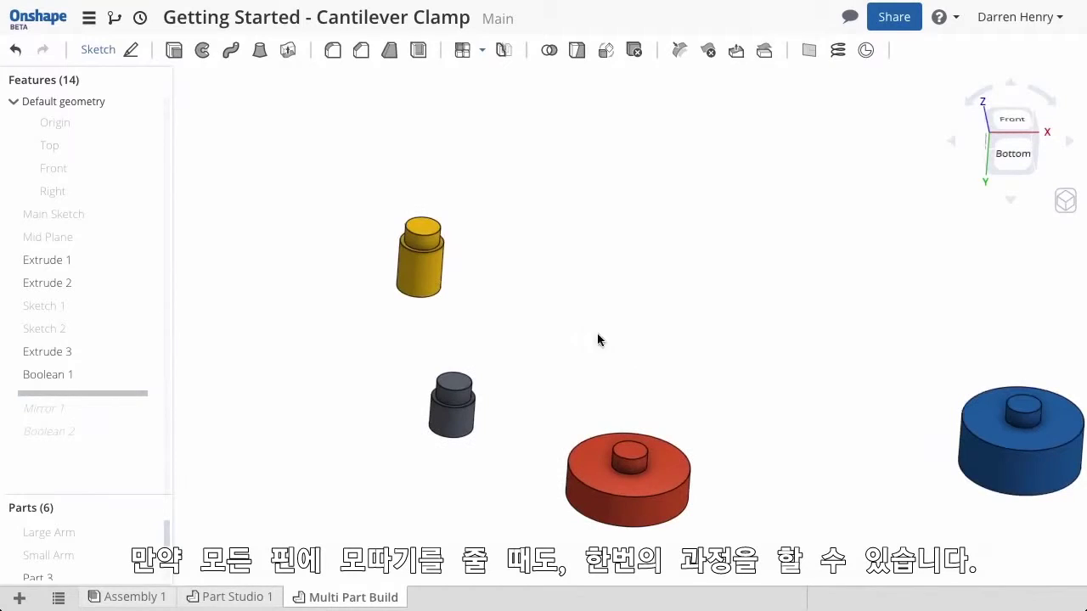
click(361, 50)
click(311, 153)
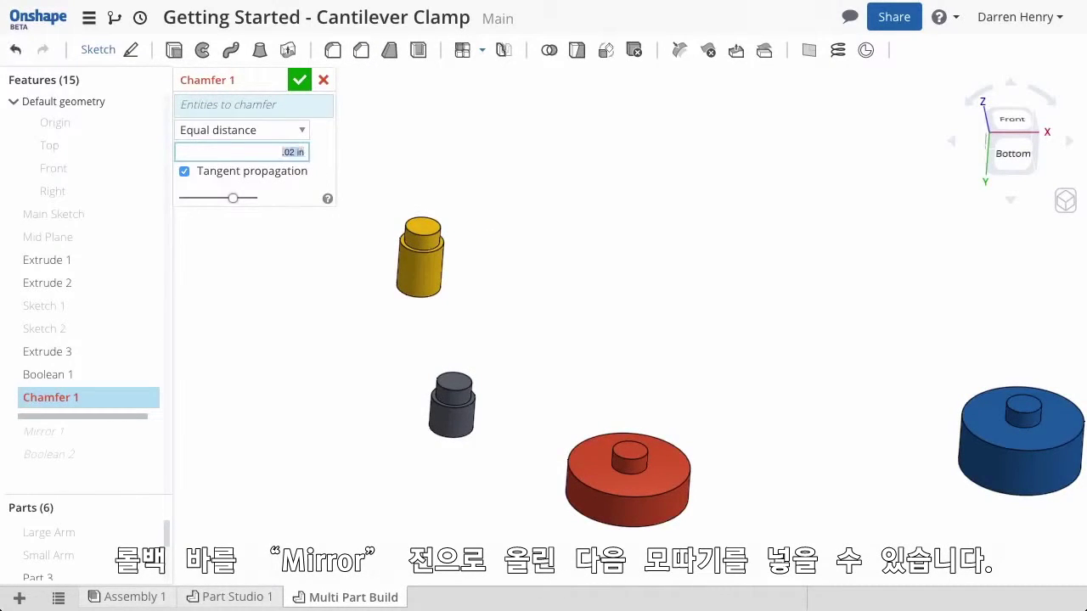
click(423, 227)
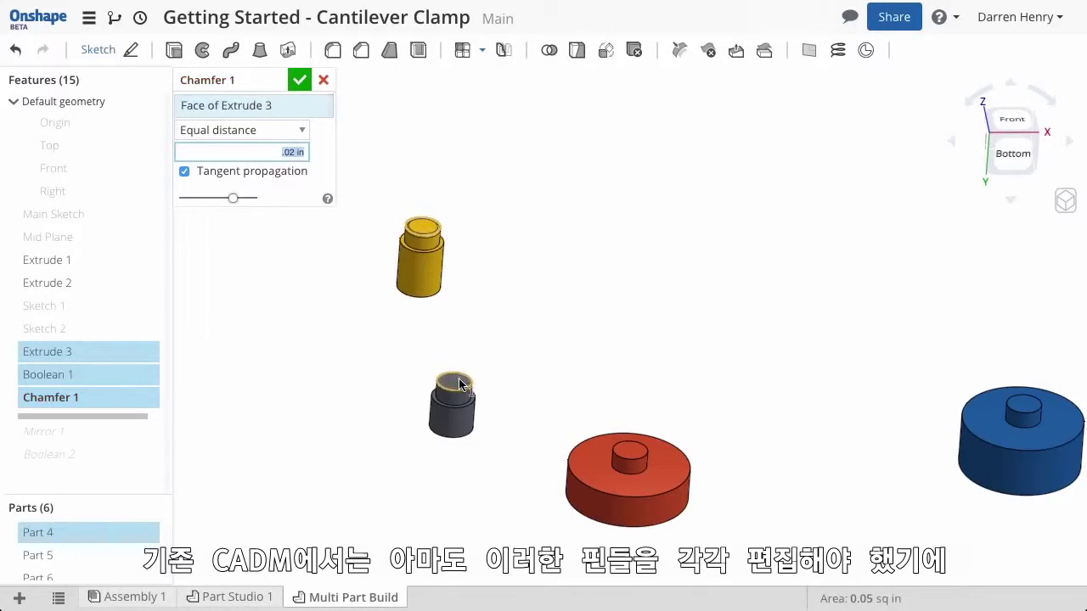
click(454, 381)
click(629, 449)
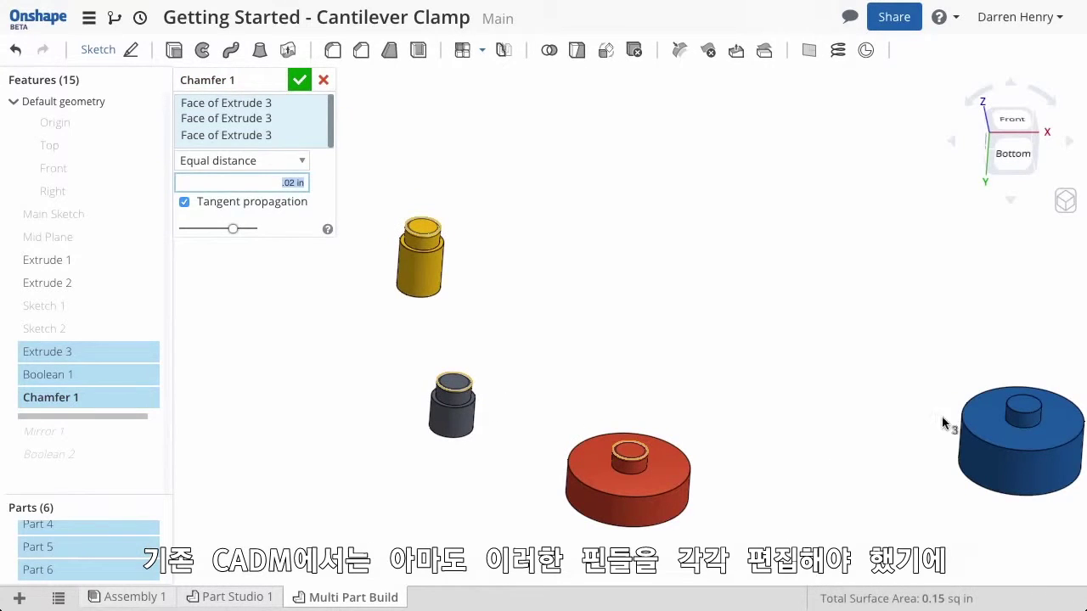
click(1023, 406)
click(299, 80)
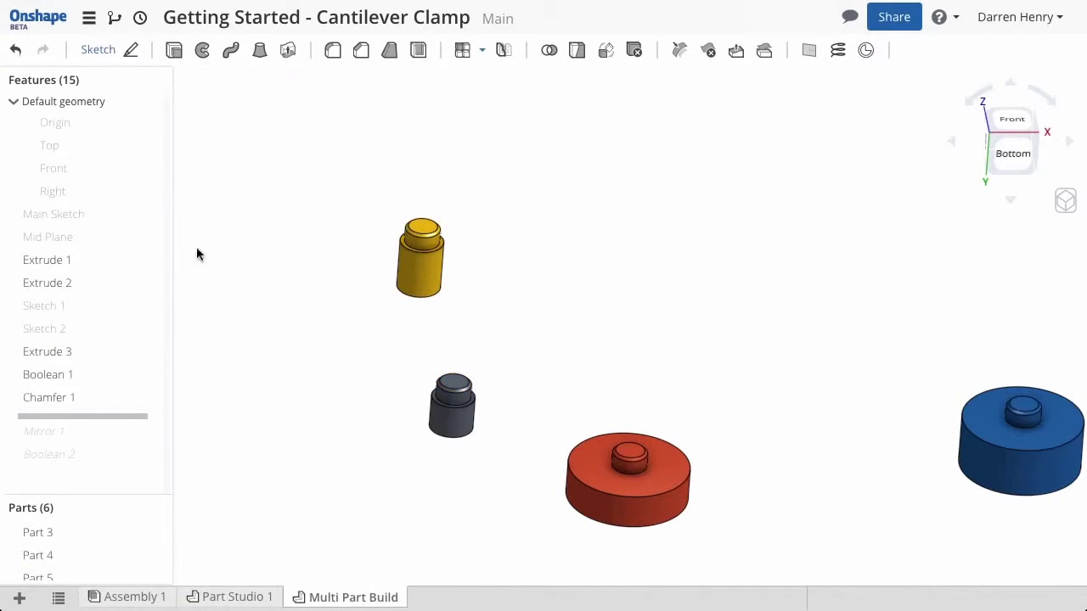
Roll the feature history forward to the end from Boolean 2's context menu
right_click(111, 454)
click(154, 525)
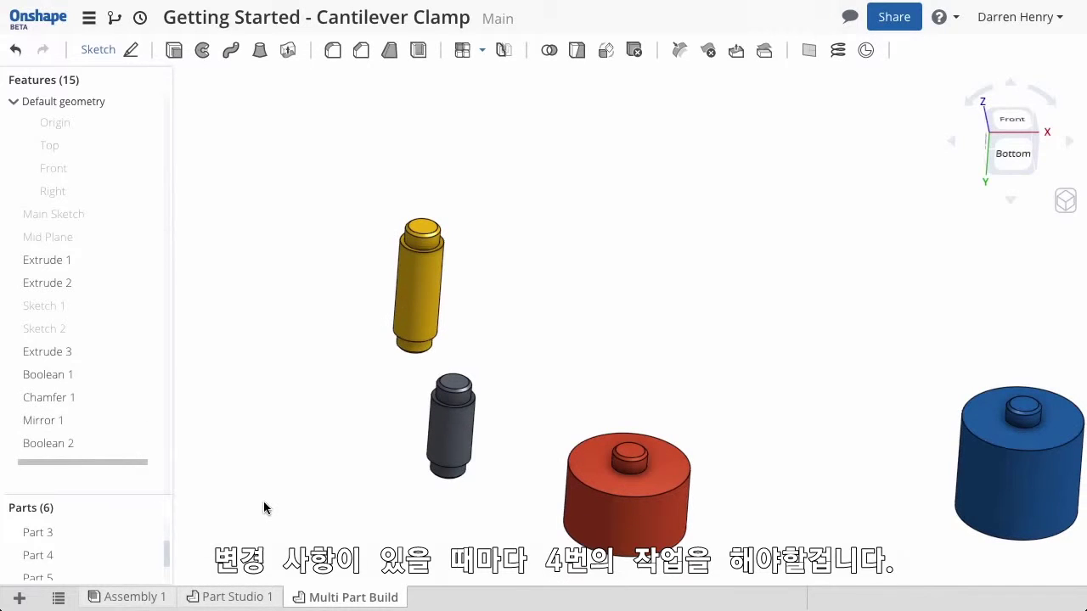